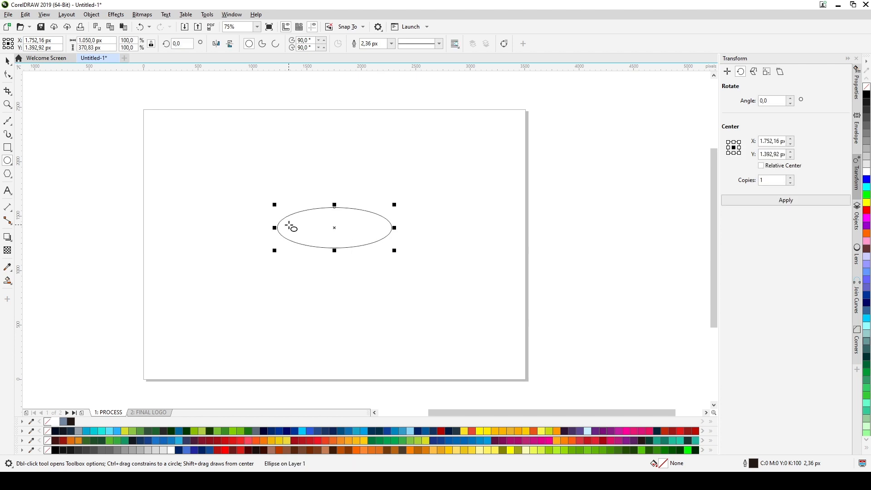
Draw a circle about 1050 px in diameter, matching the ellipse's width, and centre it on the ellipse.
scroll(288, 225, up, 2)
drag(266, 230, 497, 230)
key(space)
key(ctrl+a)
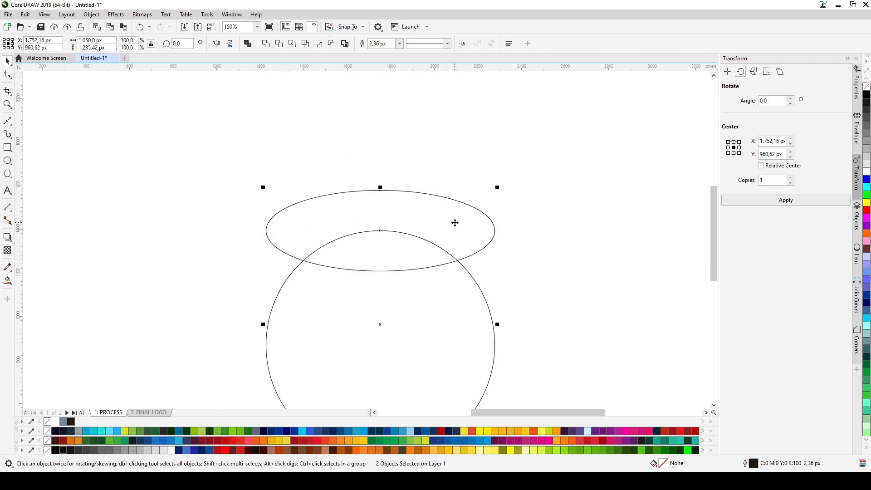
key(e)
click(536, 227)
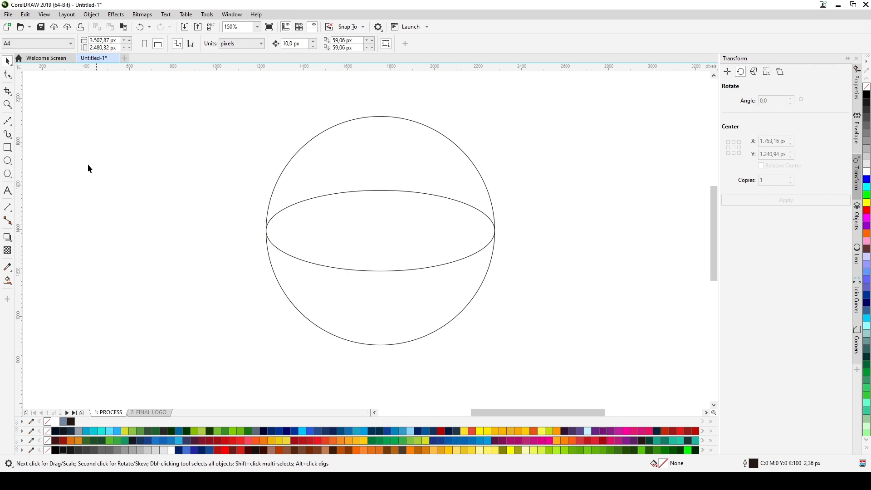
Draw an open two-segment line from the circle's upper-right edge to the ellipse's upper edge and adjust its two end nodes.
click(11, 124)
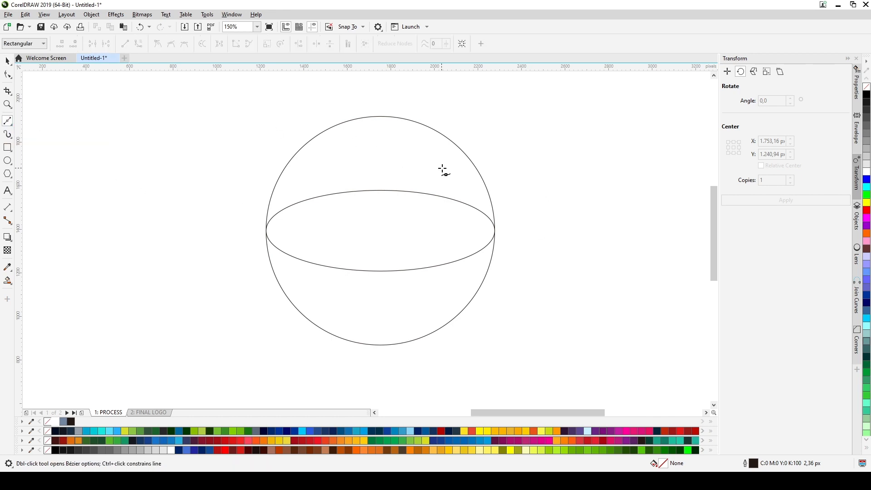
click(473, 164)
click(470, 186)
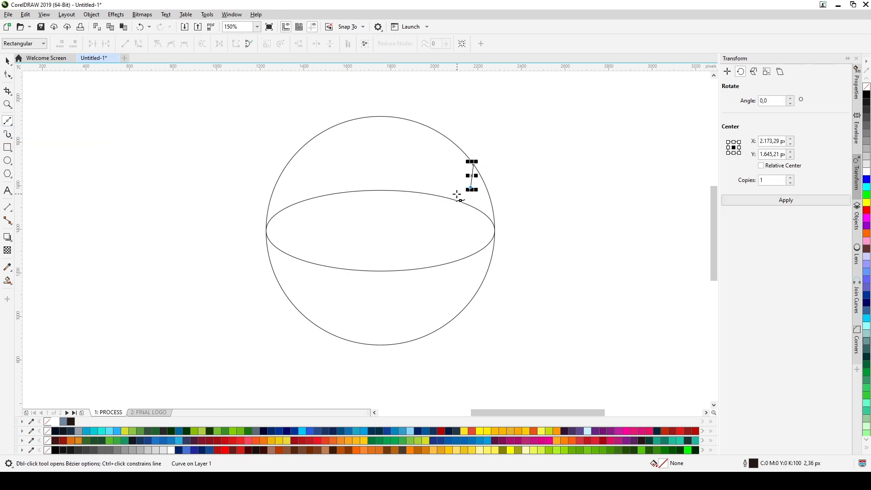
click(436, 196)
key(F10)
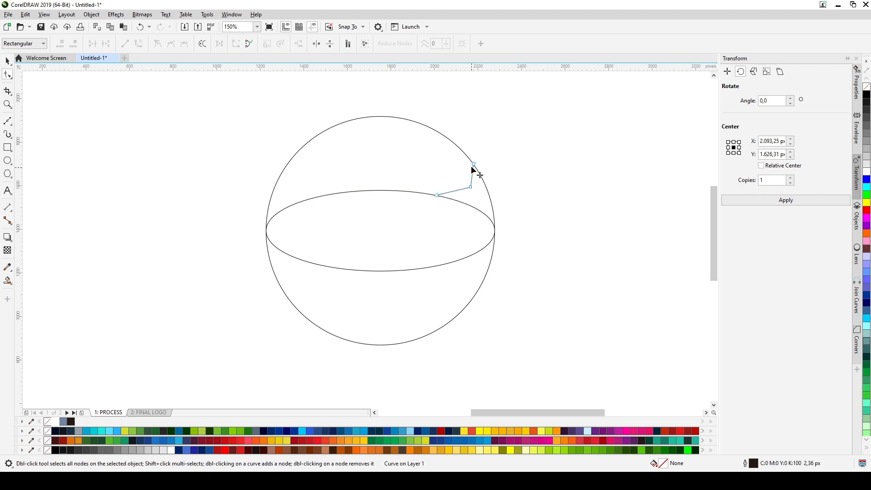
drag(474, 163, 469, 154)
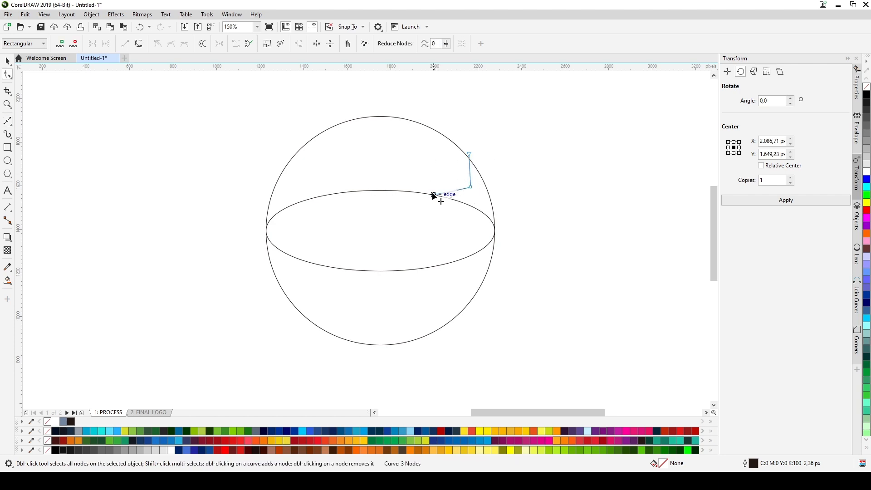
drag(433, 195, 429, 194)
key(space)
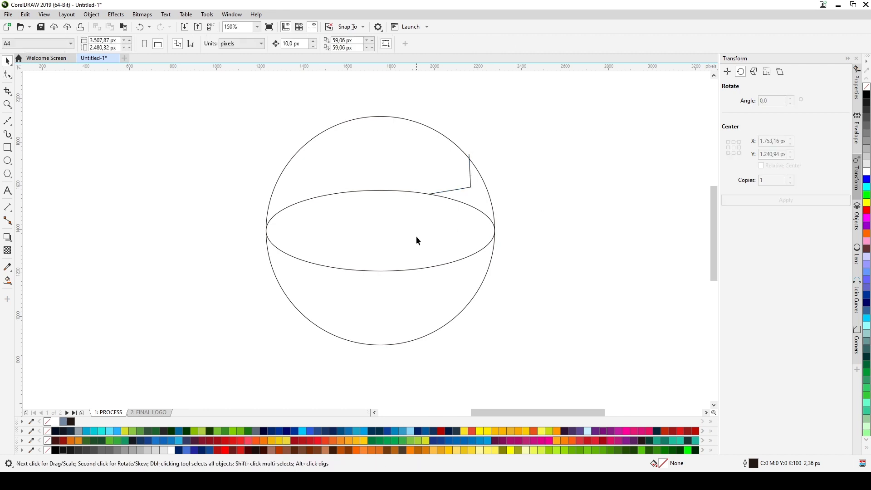
Add a one-step inward contour of about 40 px to the wide ellipse and break the contour apart.
click(405, 233)
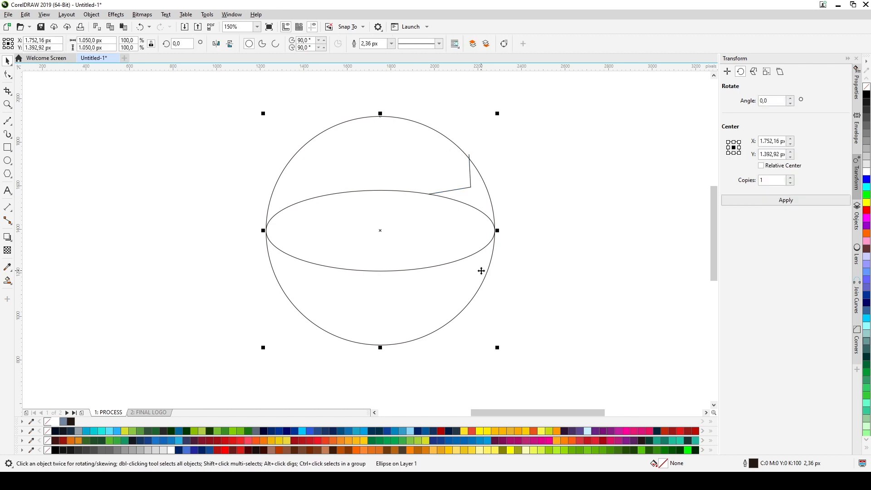
click(425, 236)
click(12, 239)
click(33, 245)
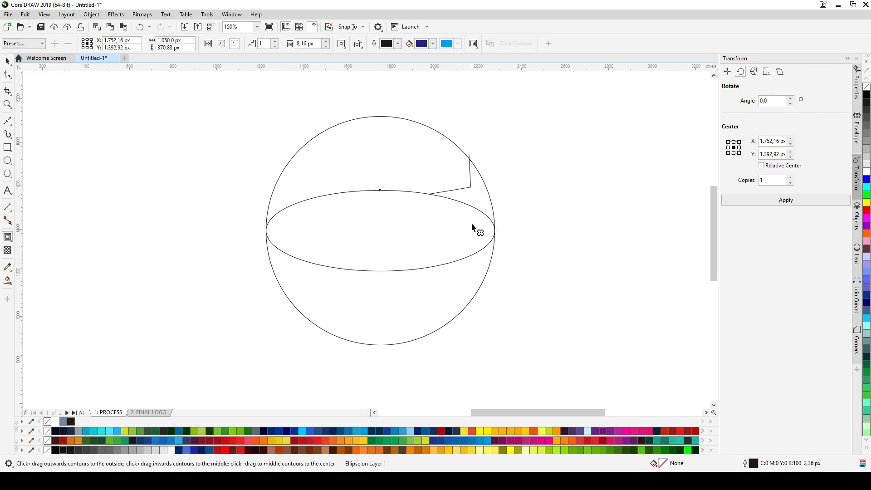
drag(392, 193, 389, 200)
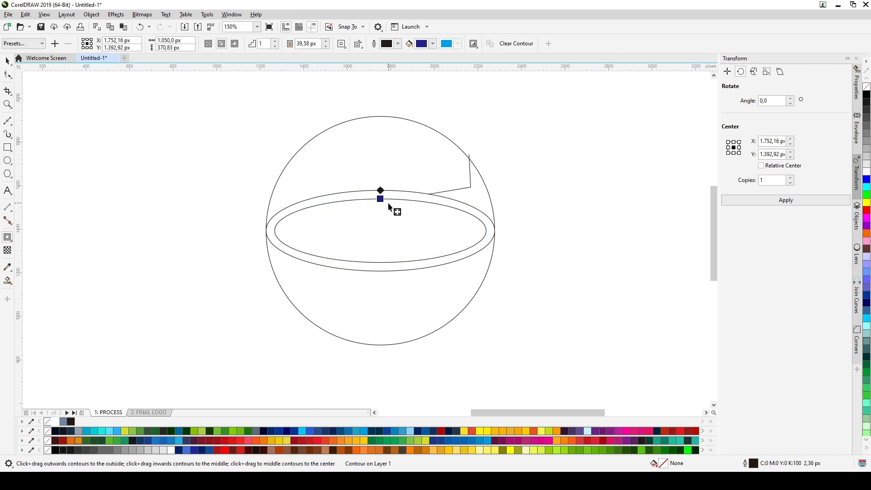
key(space)
right_click(421, 220)
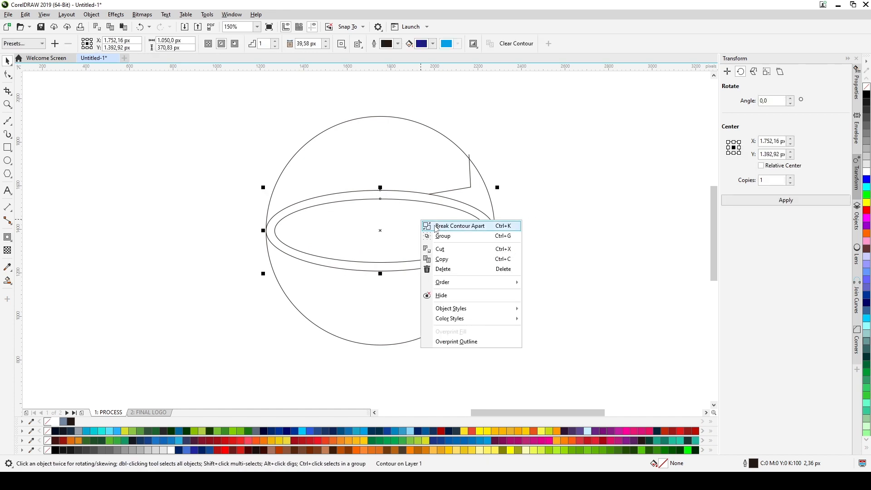
click(435, 226)
key(Escape)
Duplicate the inner contour ellipse with a slight offset down and right, and scale the copy to about 944 × 284 px.
click(407, 200)
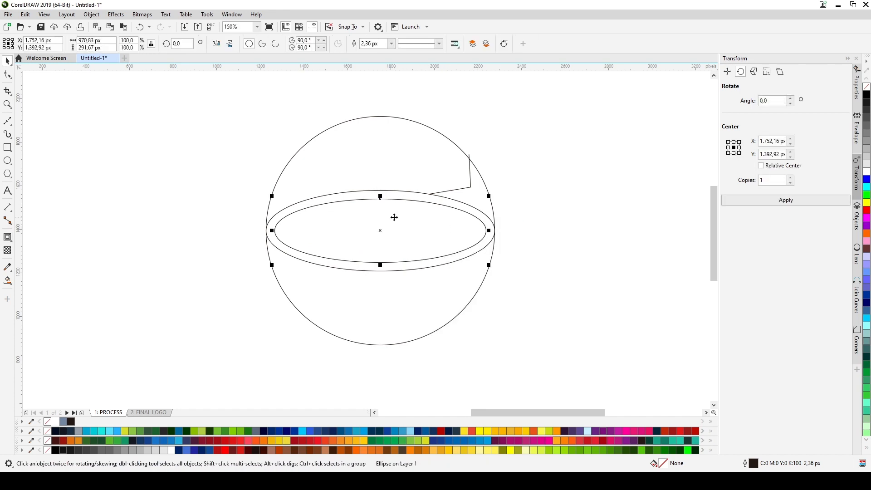
scroll(357, 223, up, 2)
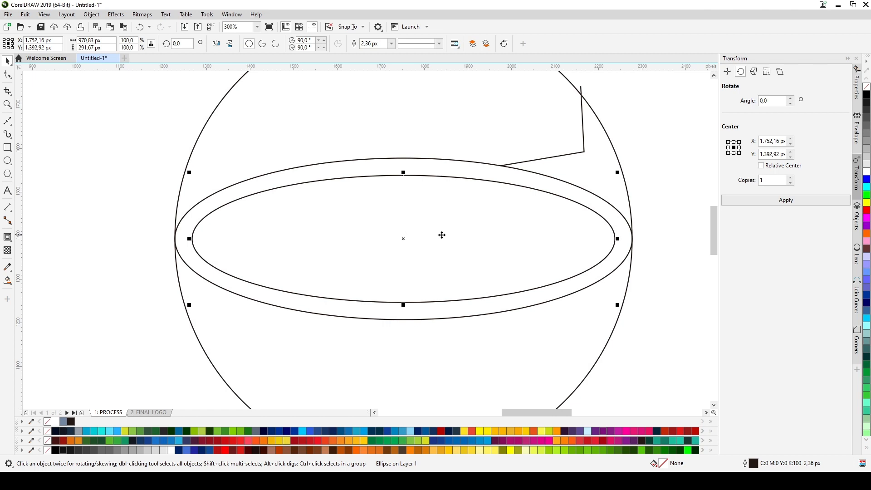
drag(442, 235, 423, 257)
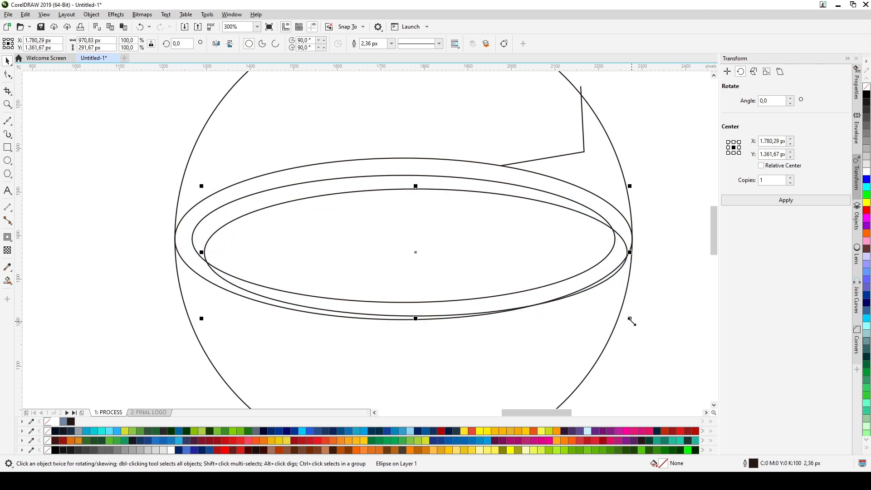
drag(631, 321, 617, 317)
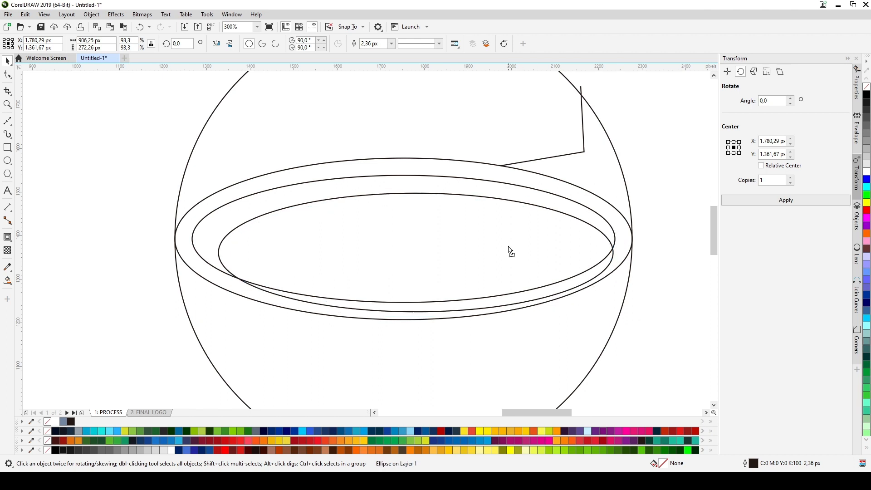
mouse_move(509, 251)
mouse_down()
mouse_move(498, 247)
mouse_move(511, 251)
mouse_up()
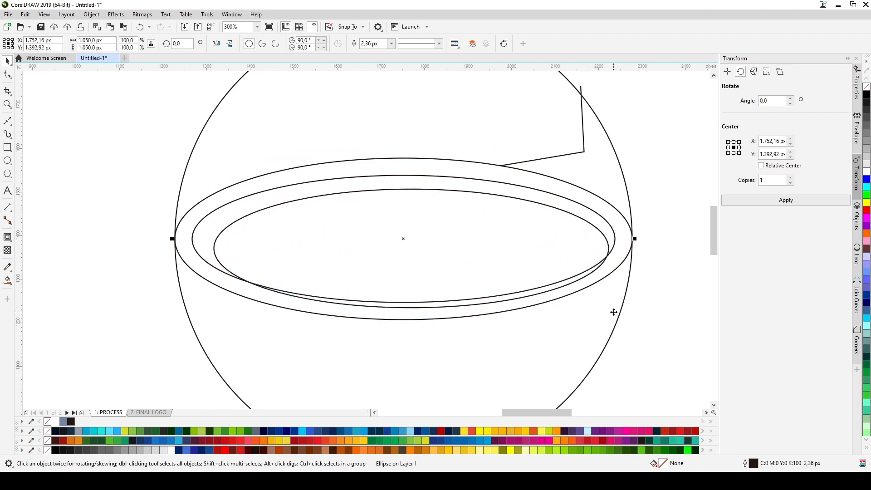
drag(616, 316, 629, 326)
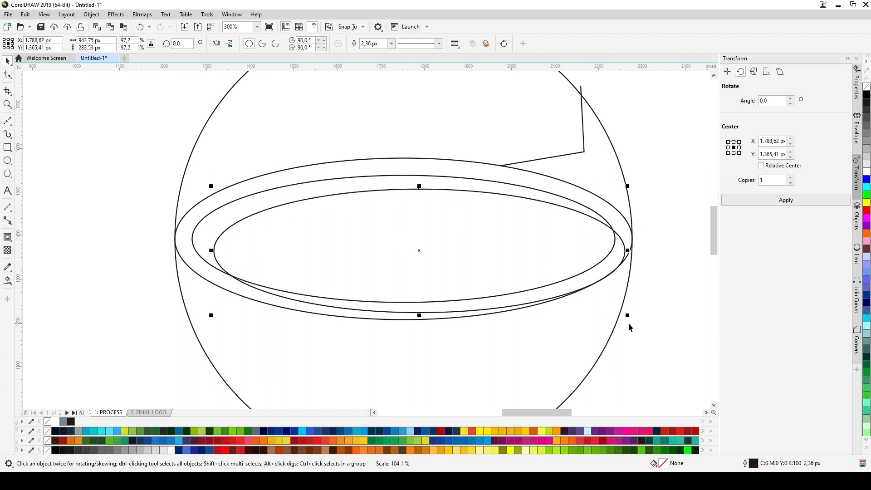
Reposition the duplicated inner ellipse so its centre sits at about X 1784, Y 1368 px.
scroll(505, 173, down, 2)
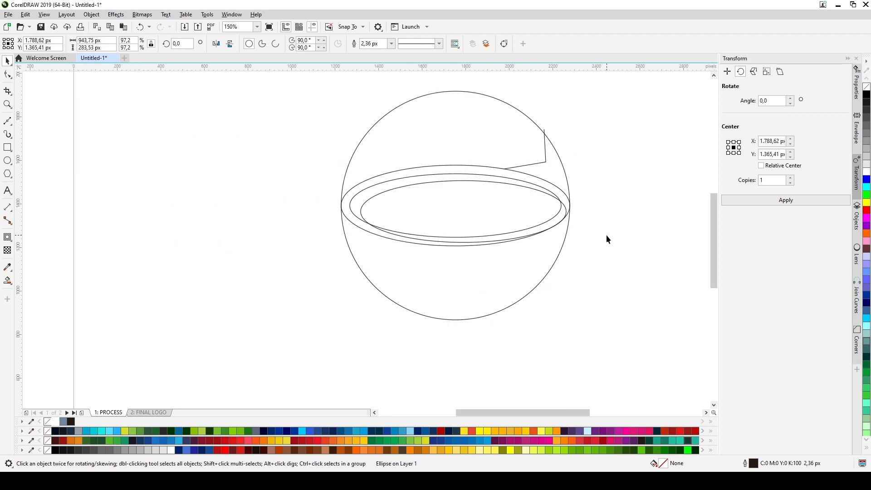
click(507, 268)
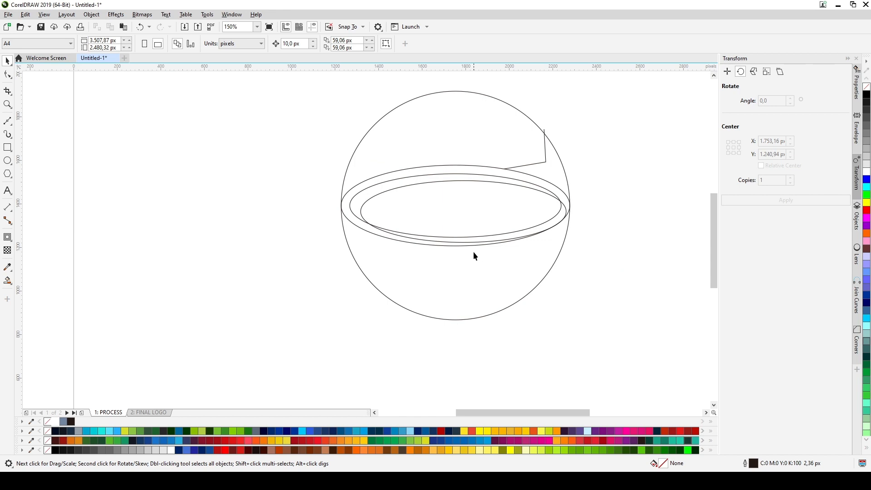
click(474, 271)
click(562, 276)
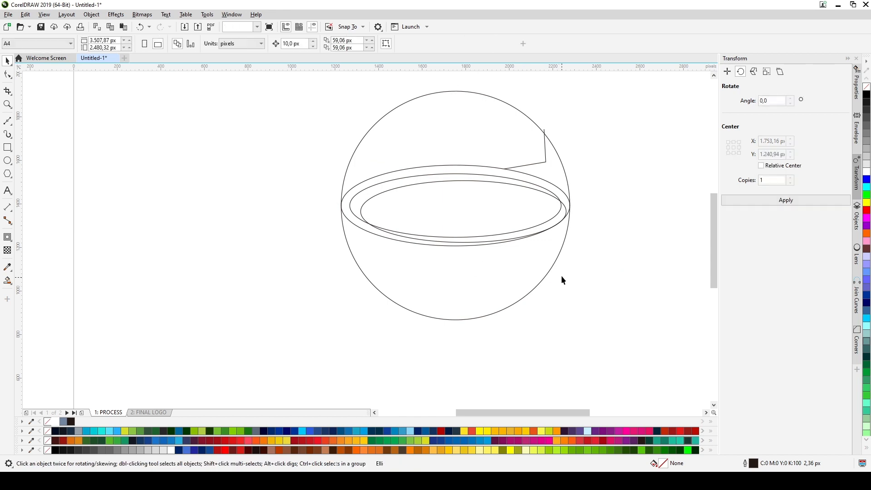
scroll(563, 218, up, 1)
click(576, 218)
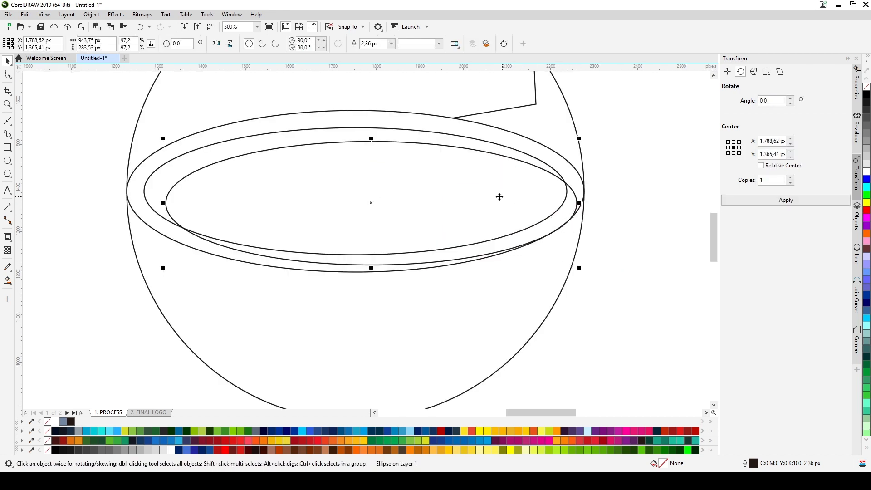
scroll(454, 193, up, 1)
scroll(462, 191, down, 2)
click(551, 236)
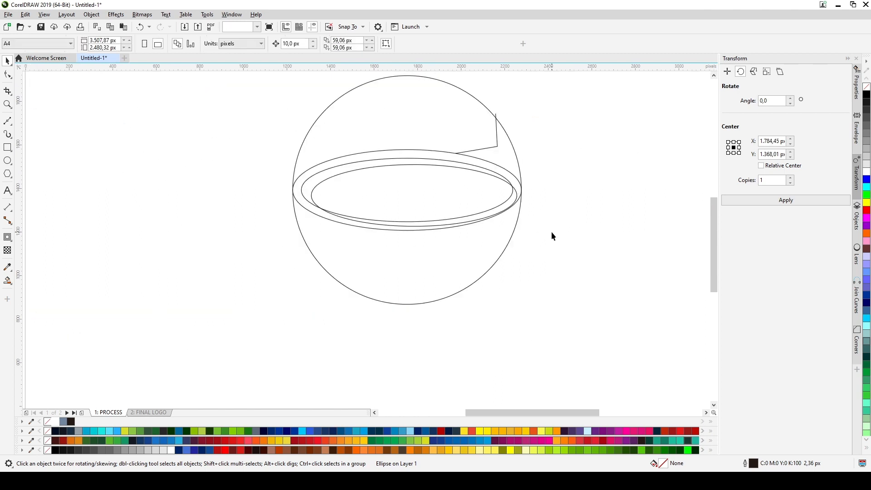
Draw a circle about 619 px in diameter overlapping the lower edge of the large circle.
click(454, 251)
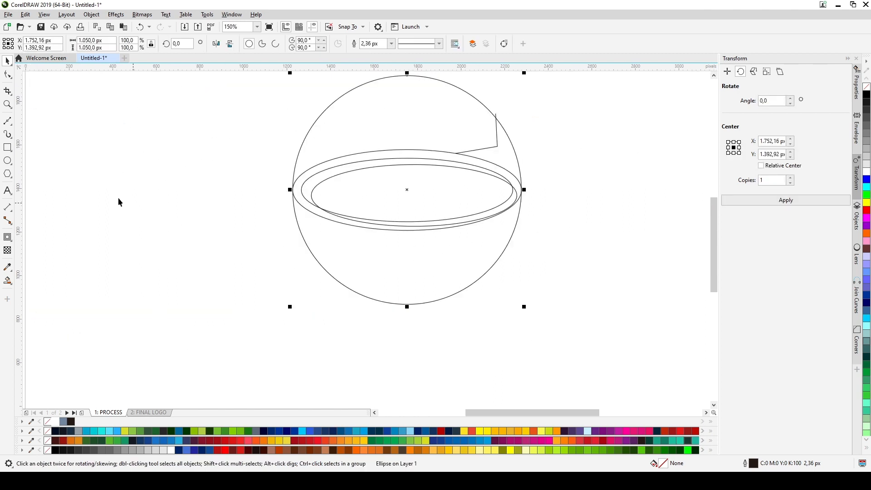
click(8, 160)
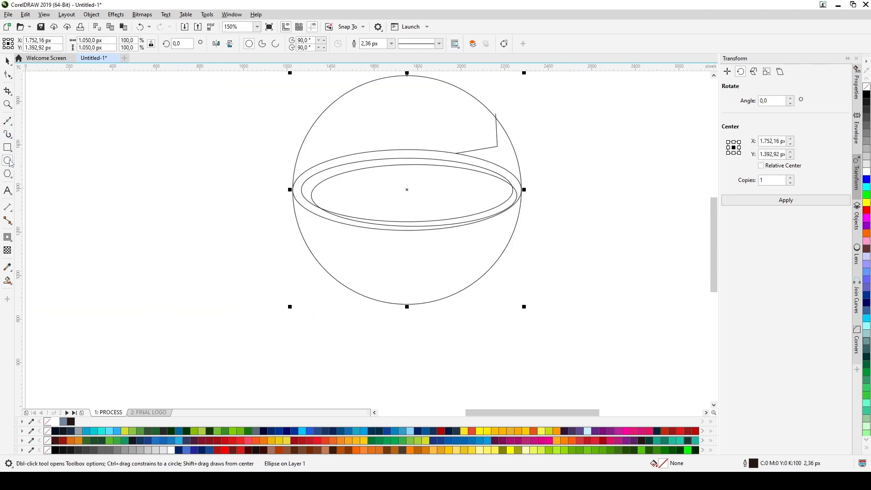
drag(352, 254, 484, 389)
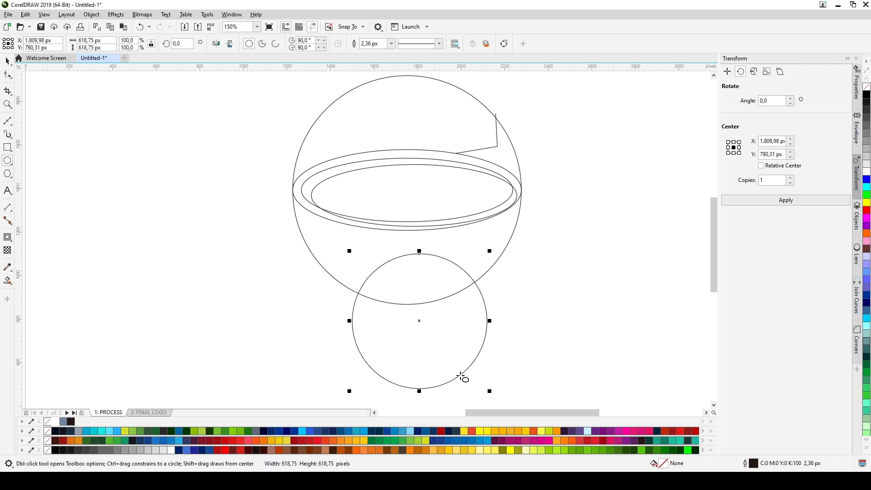
key(space)
Move the small circle up slightly and place a duplicate up and right of it, centred at about X 1862, Y 889 px.
mouse_move(436, 354)
mouse_down()
mouse_move(432, 342)
mouse_move(449, 326)
mouse_up()
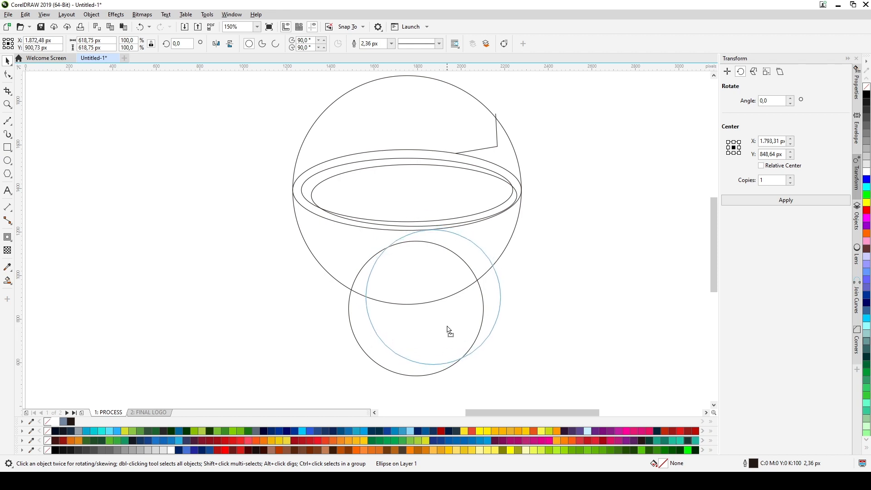
shift+click(369, 327)
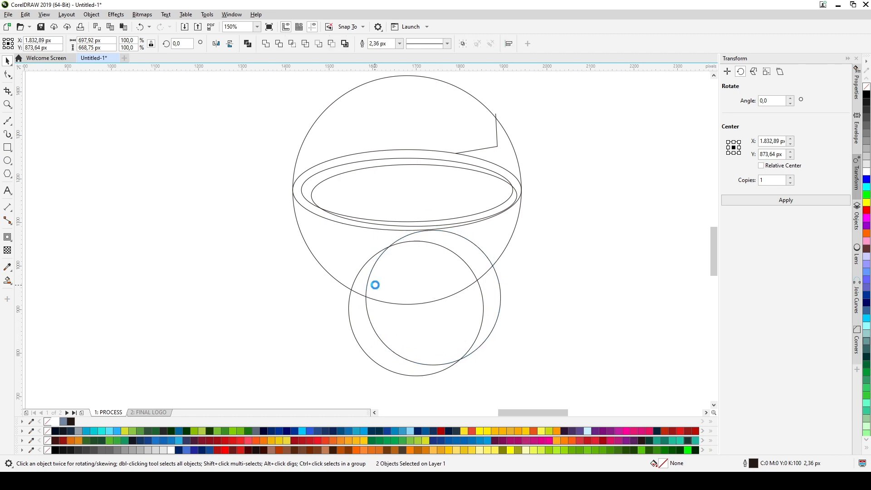
scroll(381, 284, up, 1)
scroll(382, 317, down, 1)
click(501, 316)
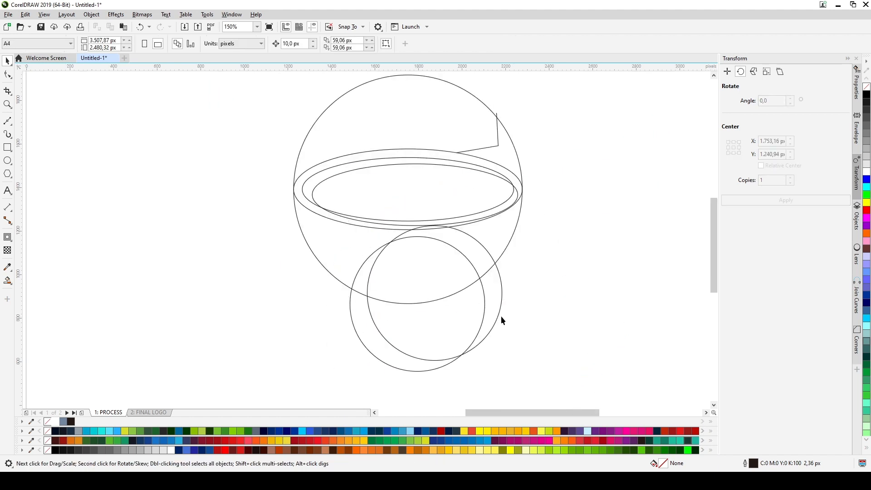
drag(496, 304, 492, 310)
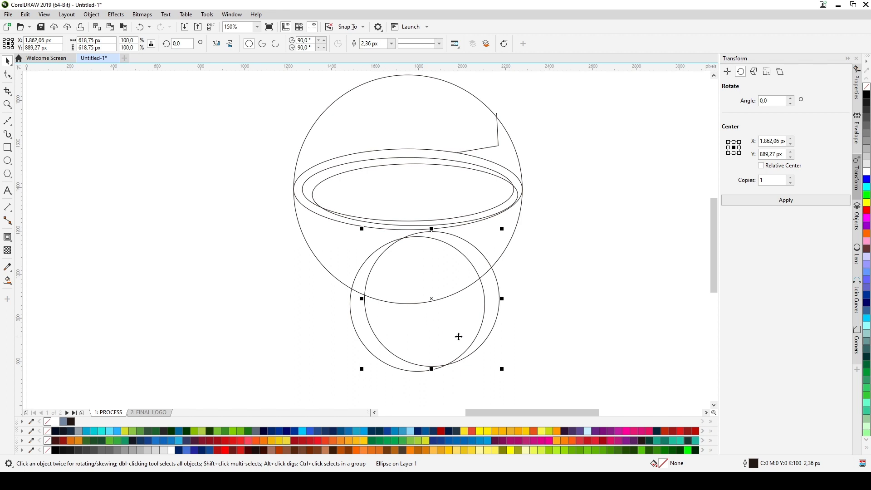
Scale the two overlapping small circles down together to about 539 × 504 px overall.
shift+click(375, 358)
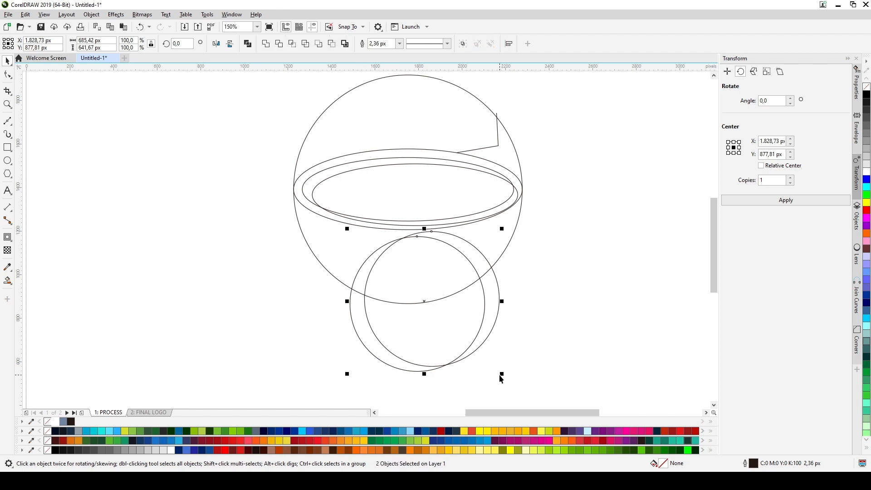
drag(502, 375, 471, 344)
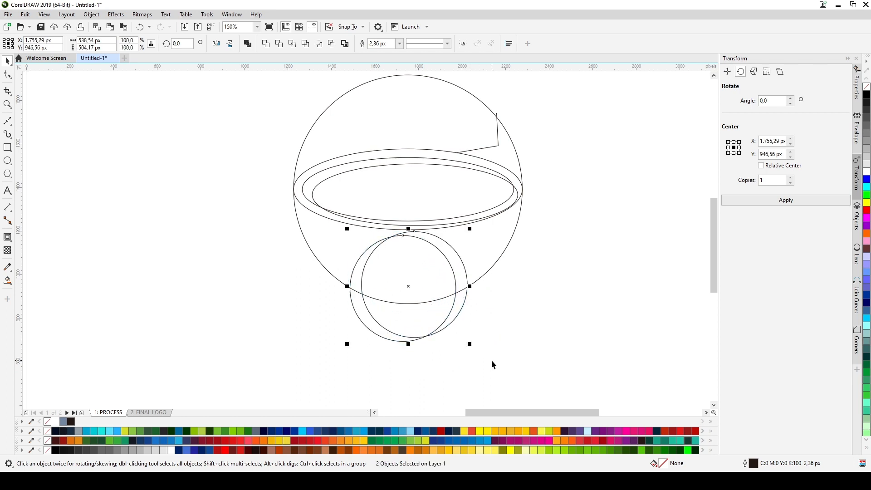
click(409, 296)
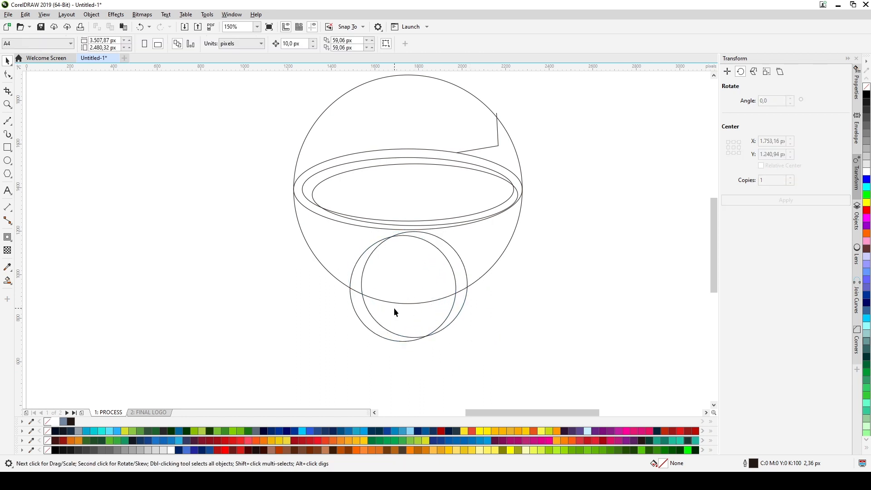
Trim the left small circle with the right one and delete the right circle to leave a crescent.
click(455, 318)
shift+click(372, 334)
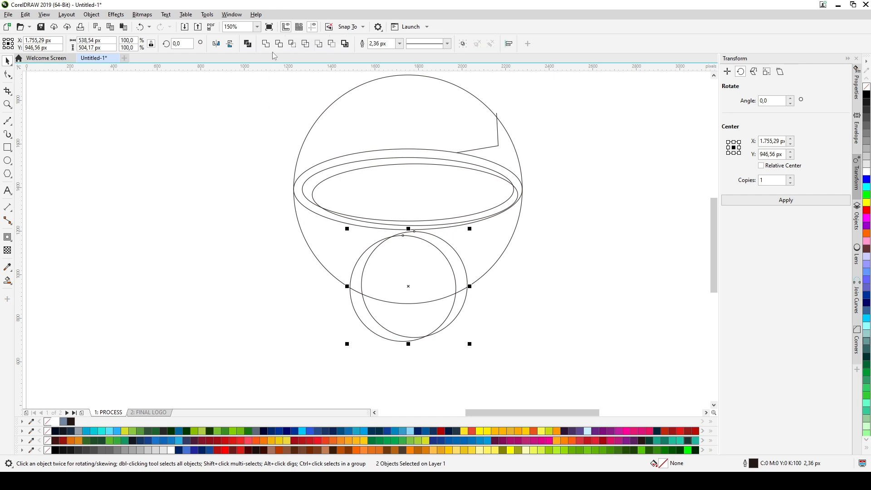
click(450, 303)
click(460, 310)
key(Delete)
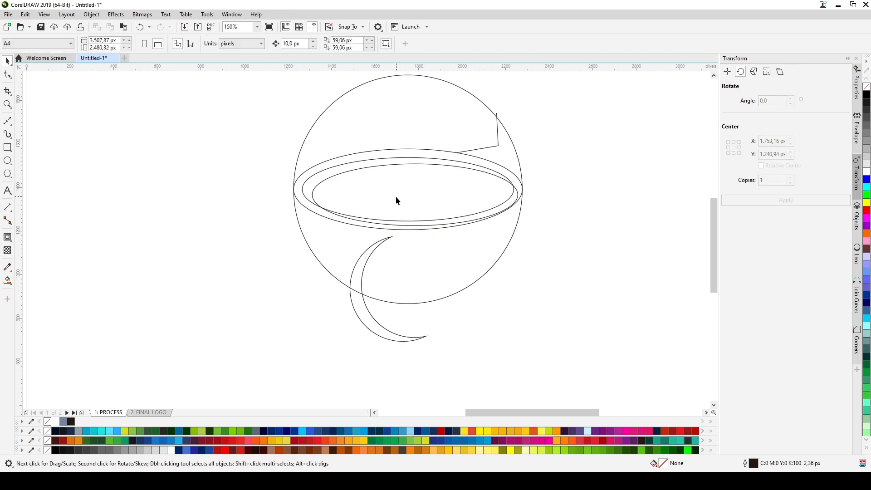
Trim the middle ellipse with the innermost ellipse and delete the innermost one to leave a thin crescent inside the rim.
click(337, 175)
shift+click(320, 171)
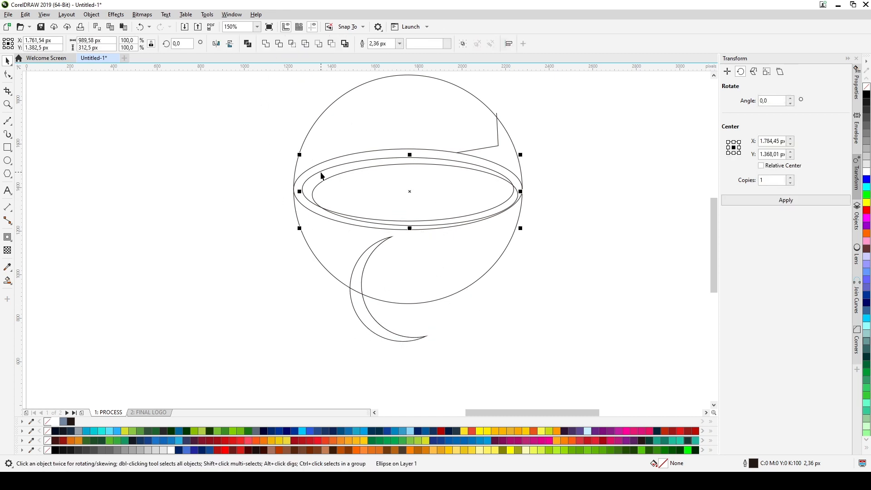
click(283, 44)
click(537, 278)
click(482, 218)
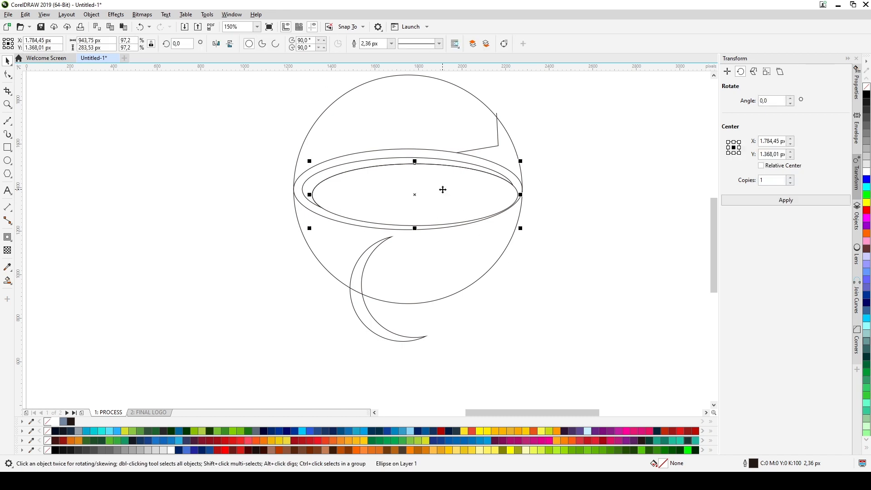
key(Delete)
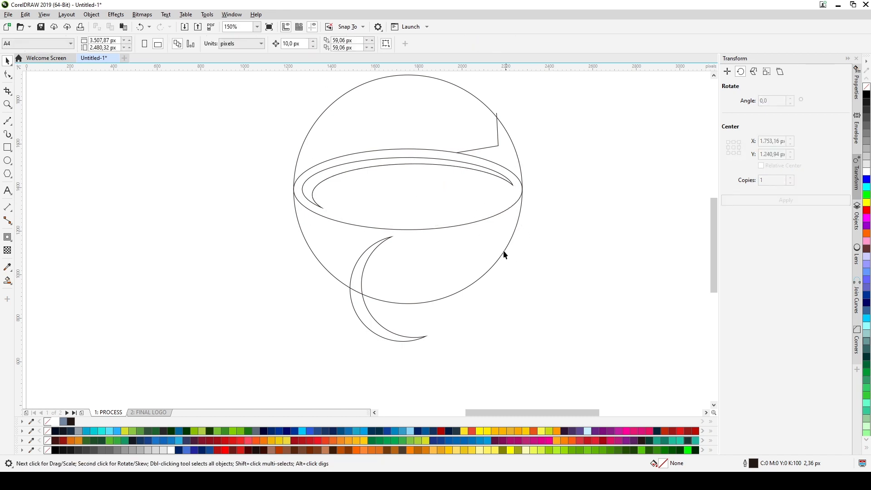
Draw a small circle for the fish's eye inside the large circle, just left of the crescent's upper tip.
click(8, 161)
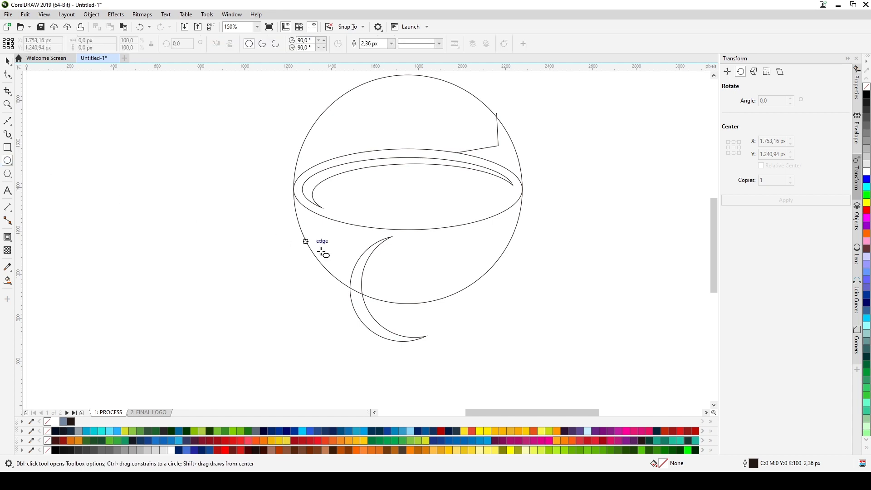
scroll(321, 250, up, 2)
drag(350, 220, 371, 240)
key(space)
scroll(384, 240, down, 2)
click(473, 319)
scroll(421, 274, up, 2)
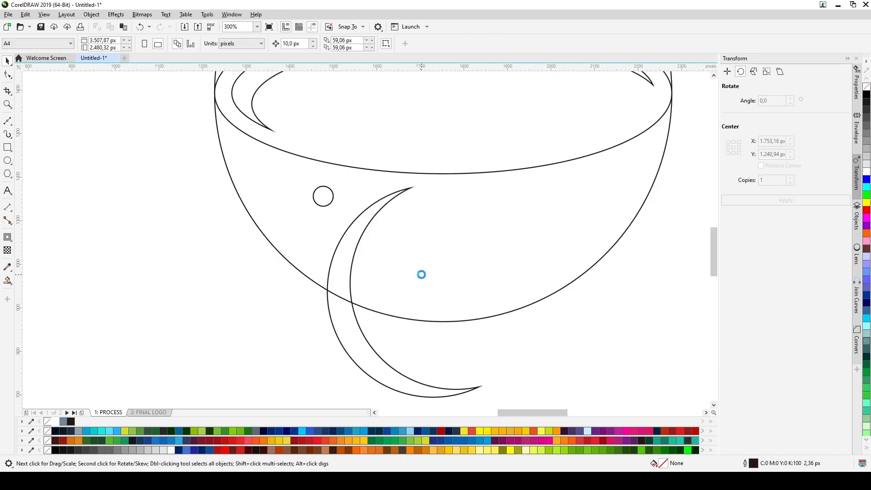
Draw a closed six-node, straight-sided fin shape with two points facing left, just right of the upper crescent, using the Bézier tool.
click(8, 120)
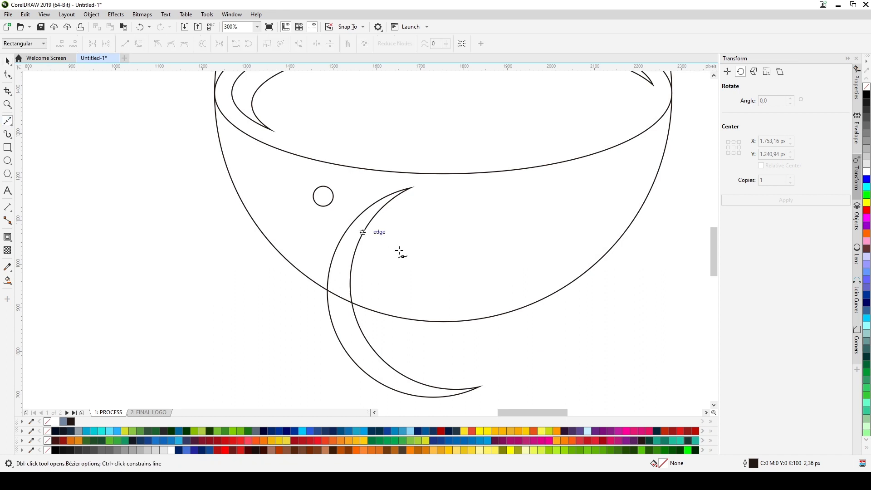
scroll(400, 251, up, 2)
click(339, 273)
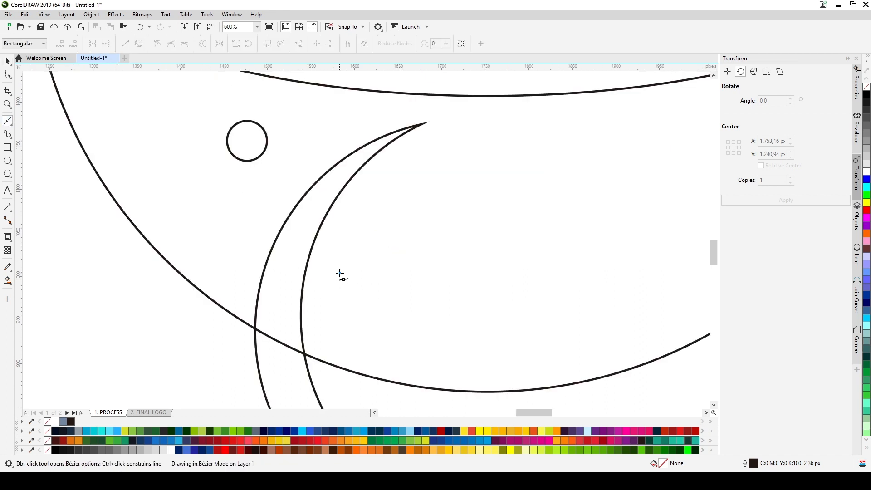
click(472, 324)
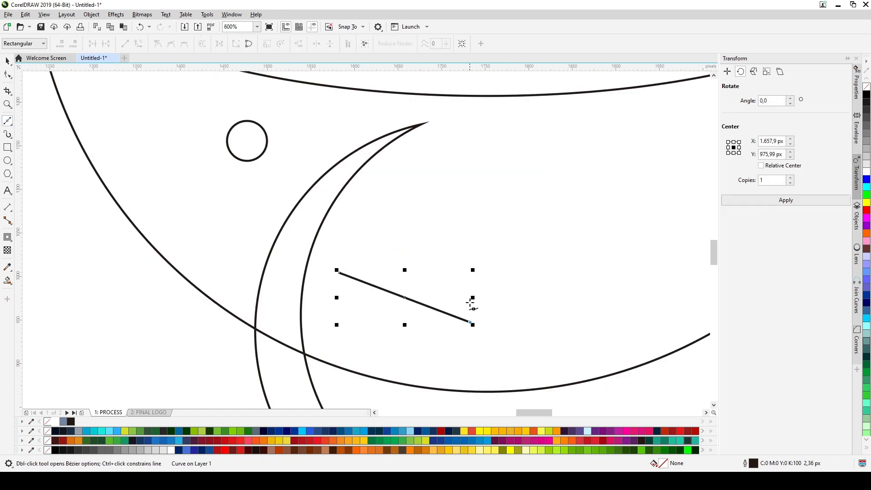
click(496, 207)
click(349, 223)
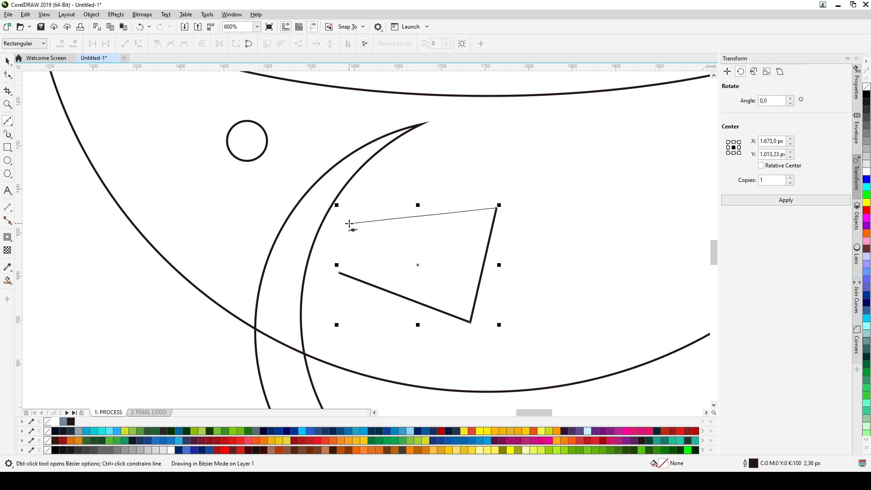
click(440, 235)
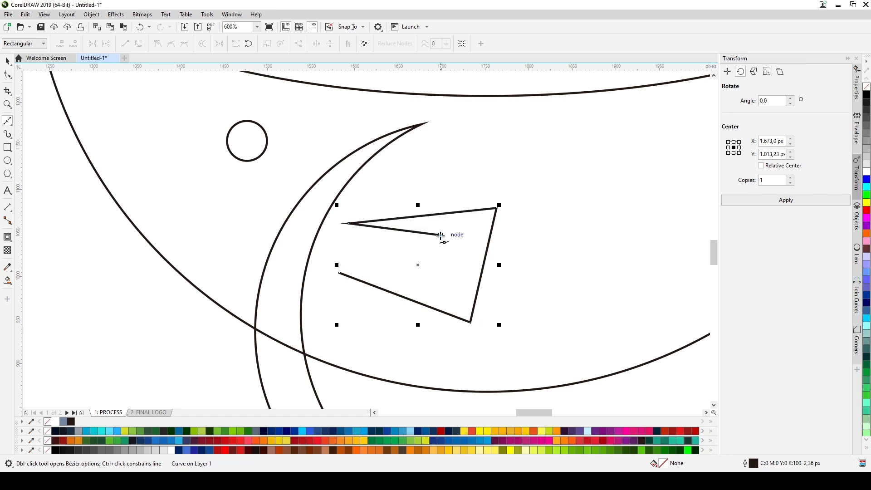
click(439, 274)
click(340, 273)
Adjust the fin shape's two left tips and two inner notch corners by moving their nodes.
key(F10)
drag(339, 273, 336, 262)
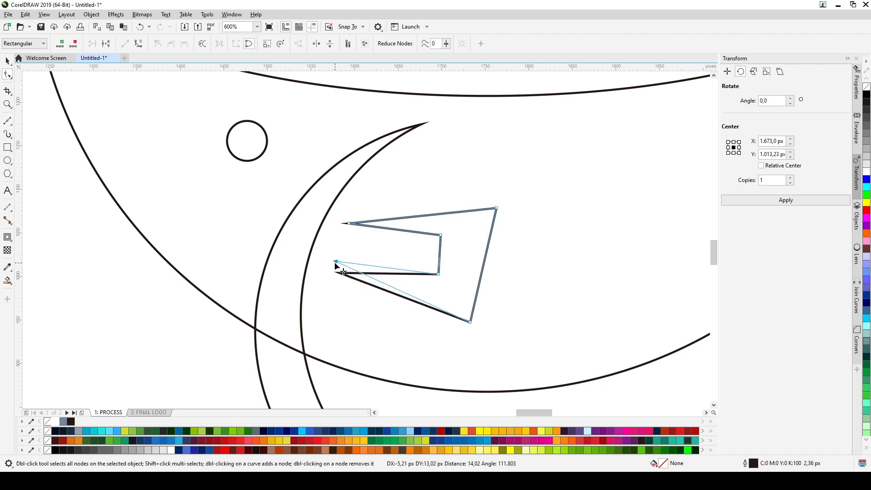
drag(434, 273, 430, 278)
drag(440, 236, 440, 241)
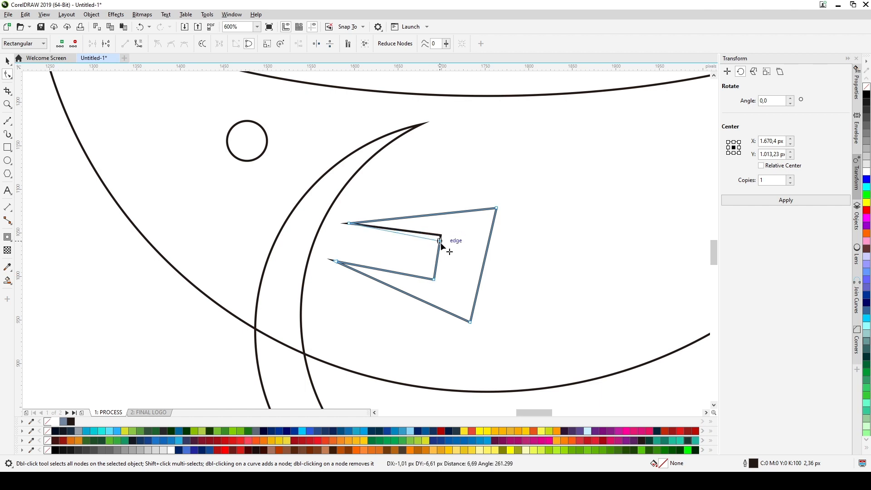
drag(434, 279, 434, 276)
scroll(444, 247, down, 1)
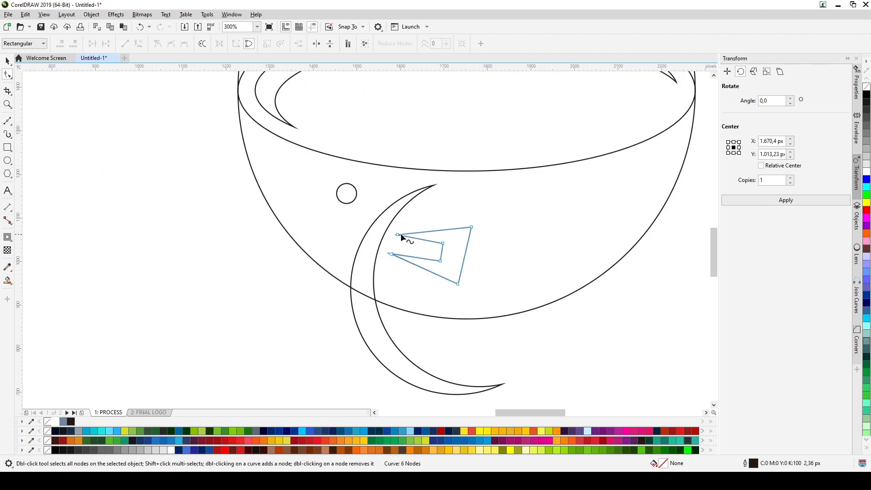
drag(398, 234, 407, 231)
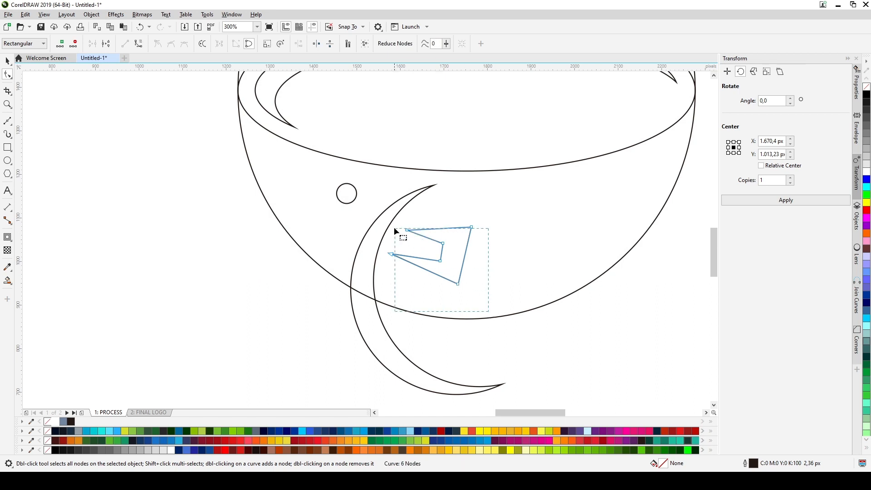
Convert all segments of the fin shape from lines to curves.
click(137, 48)
scroll(432, 264, up, 1)
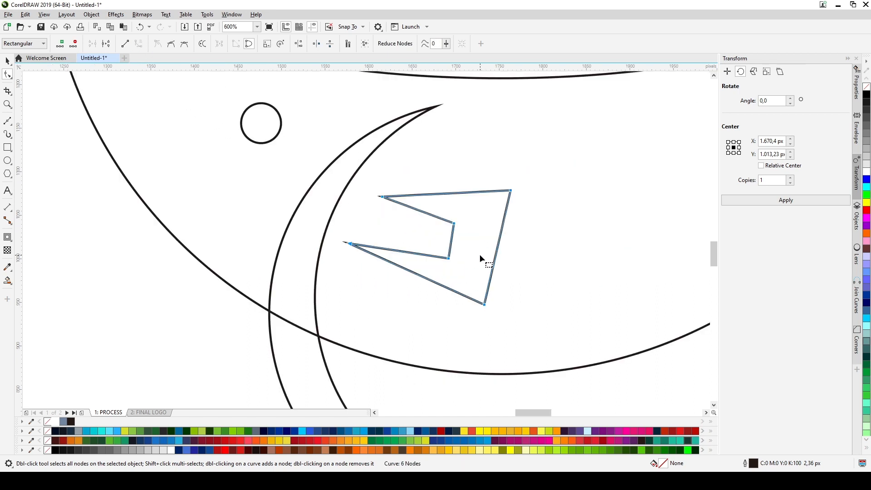
click(481, 254)
key(space)
key(space)
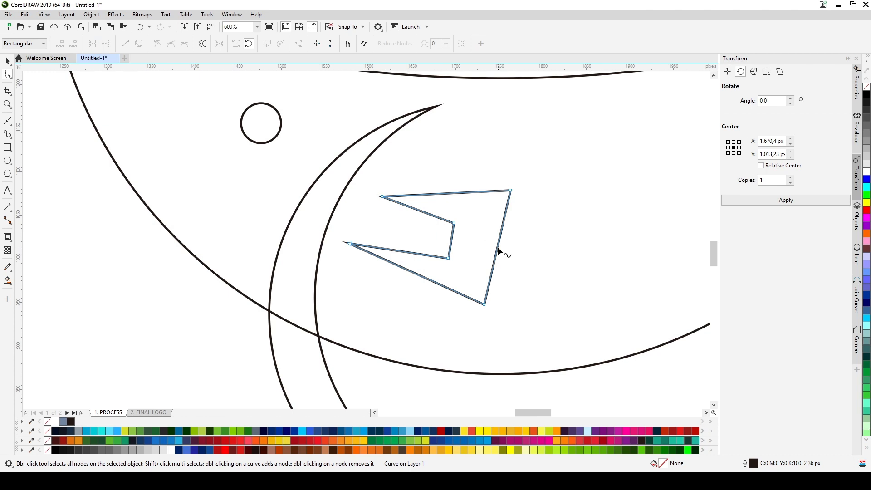
Bend the fin shape's sides into gentle arcs, bulging the right end and the inner notch outward to the right.
drag(498, 249, 505, 250)
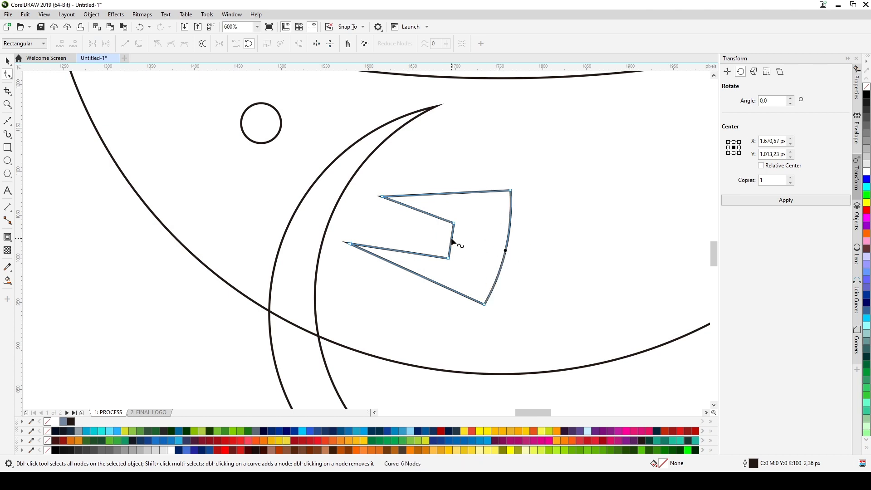
drag(453, 240, 456, 238)
drag(458, 194, 426, 218)
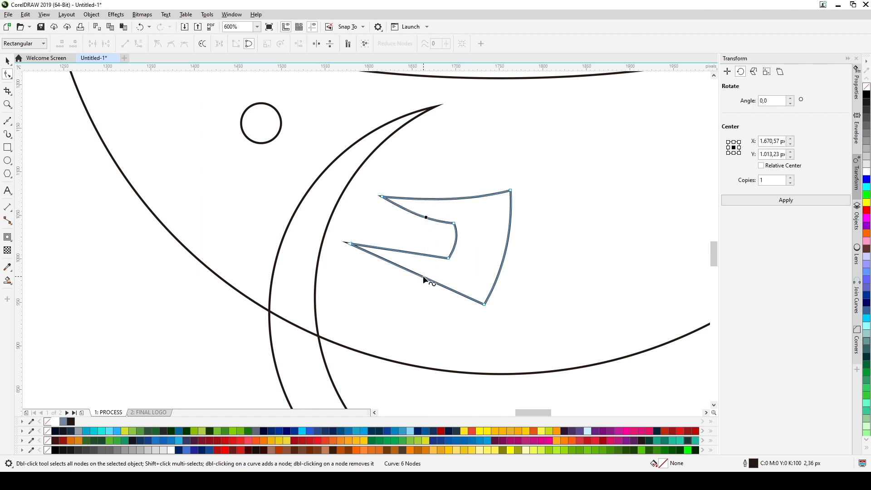
click(423, 276)
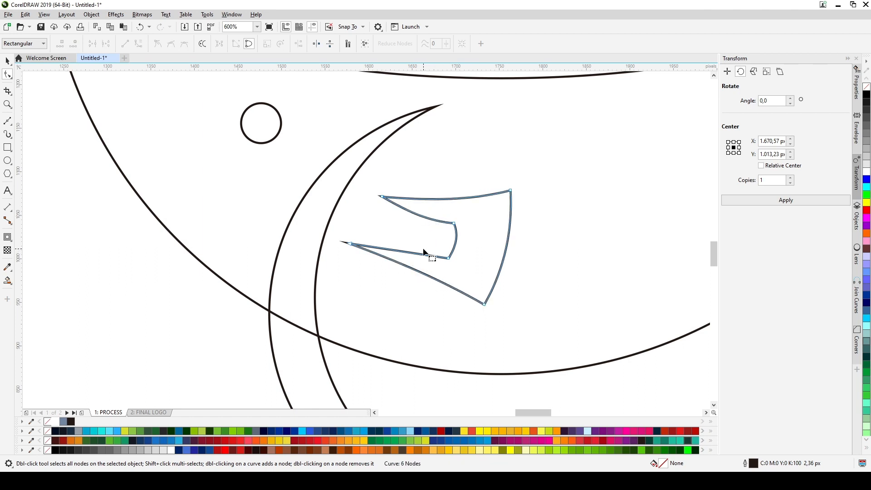
drag(423, 252, 424, 252)
drag(506, 252, 512, 254)
scroll(459, 230, down, 1)
key(space)
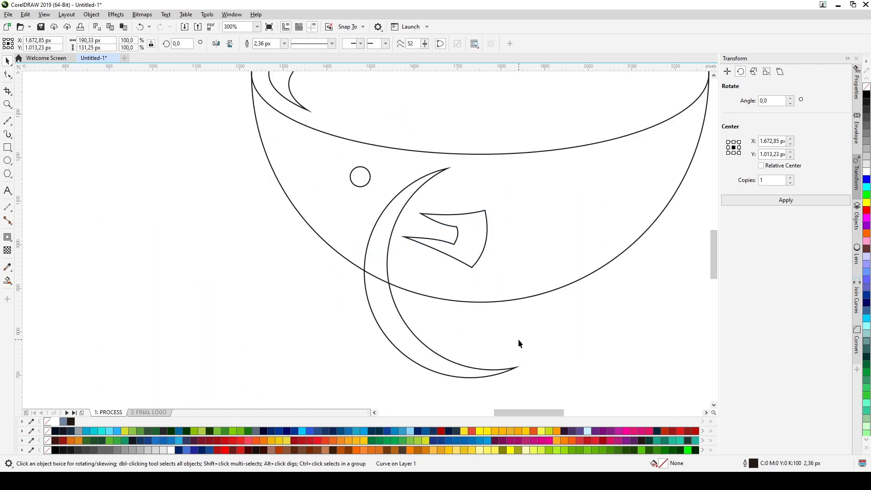
click(518, 339)
Move the fin shape's two inner notch nodes together to the right to deepen the notch.
scroll(402, 247, down, 1)
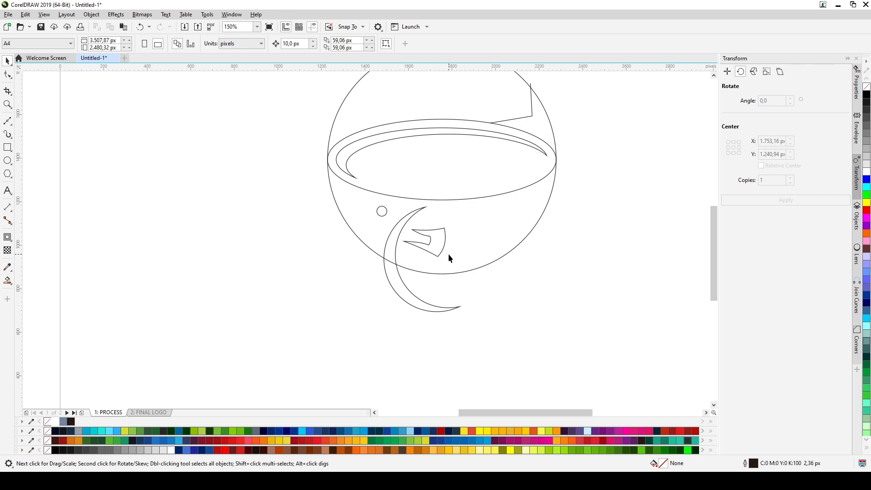
scroll(434, 245, up, 2)
key(F10)
click(431, 239)
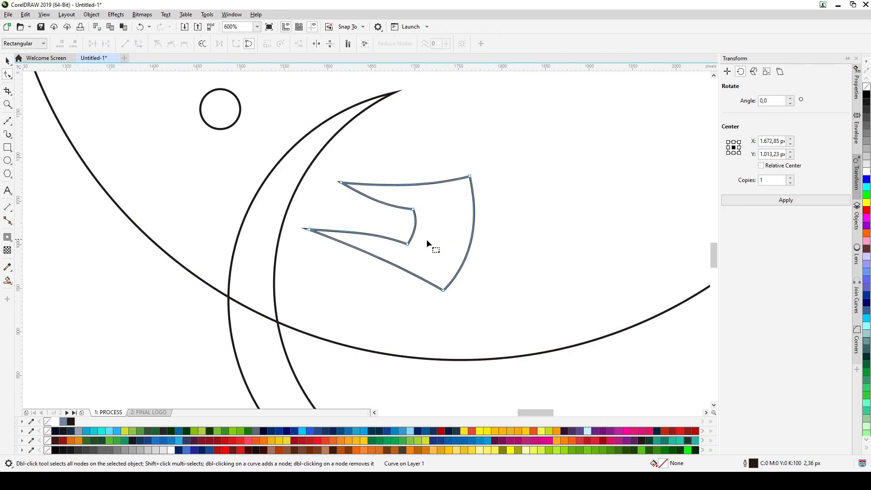
drag(425, 253, 391, 199)
drag(408, 244, 425, 249)
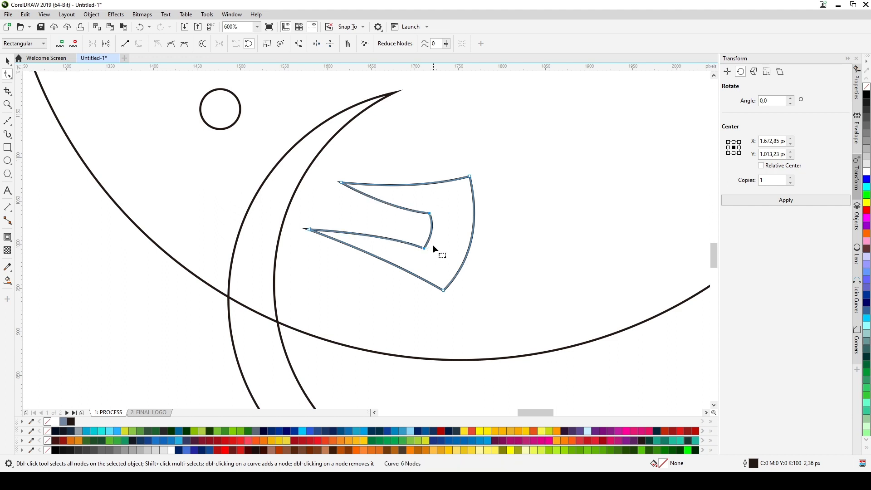
scroll(435, 243, down, 2)
key(space)
click(419, 274)
Smart-fill the tail region between the angled line, the large circle and the outer ellipse with blue-gray C40 M20 Y0 K40.
click(8, 281)
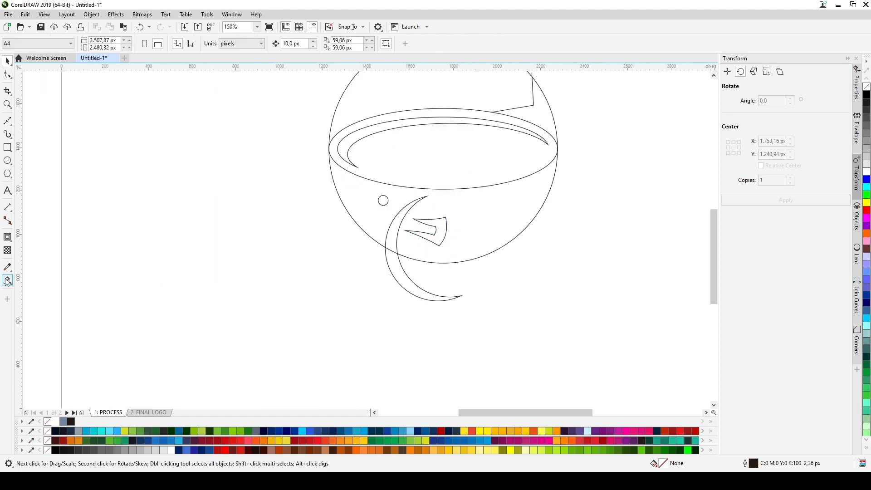
scroll(307, 289, down, 1)
scroll(416, 195, up, 1)
click(482, 171)
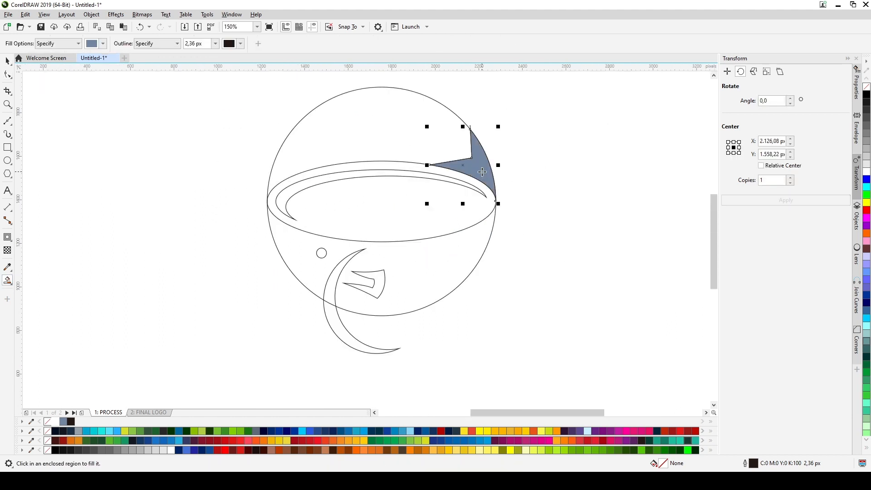
Try to smart-fill the outer ellipse's interior around the rim crescent and the bowl area below it with the same blue-gray.
click(436, 215)
click(430, 265)
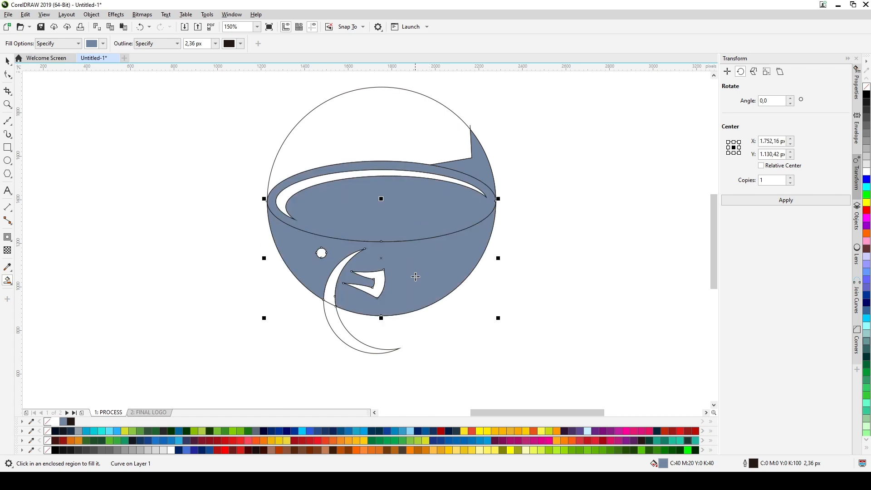
key(space)
click(508, 281)
click(443, 262)
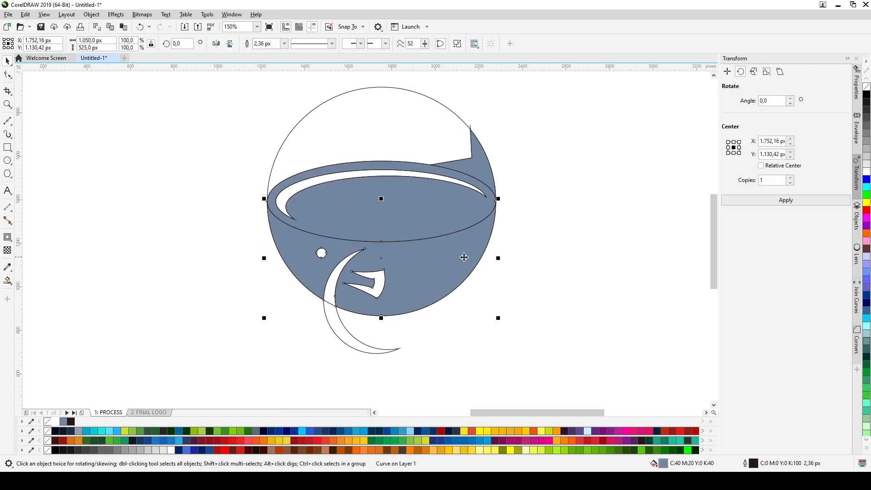
click(524, 255)
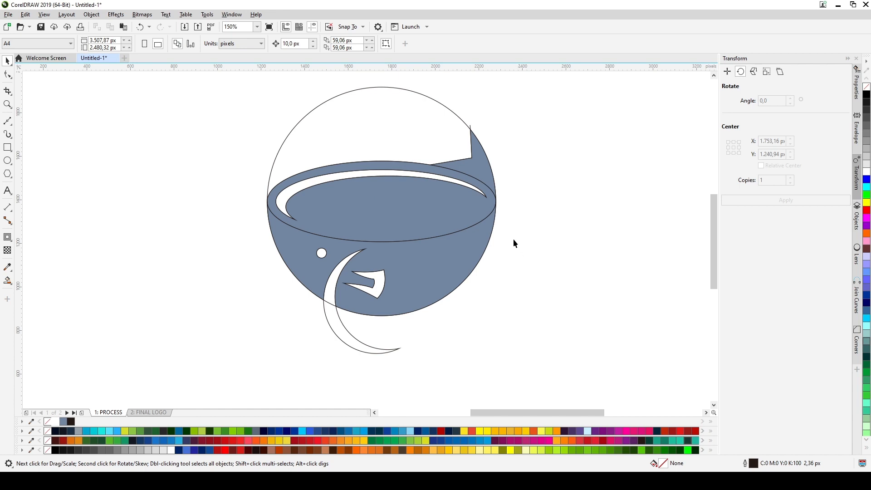
Undo the fills of the ellipse interior and the lower bowl.
key(ctrl+z)
key(ctrl+z)
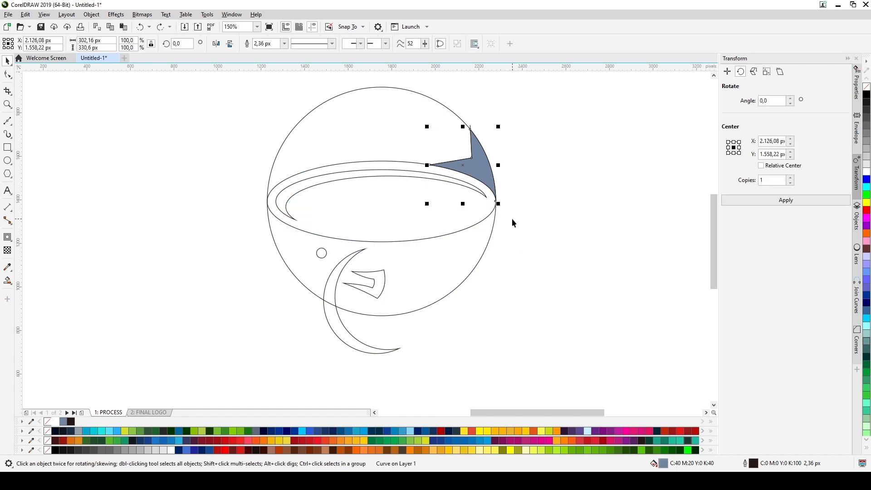
click(512, 219)
click(454, 210)
click(536, 214)
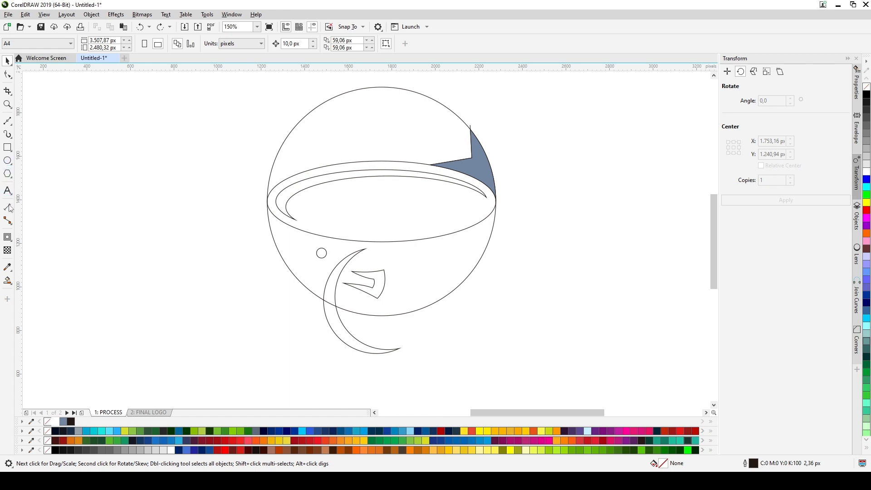
Smart-fill the thin rim crescent and the lower bowl area with blue-gray C40 M20 Y0 K40.
click(8, 280)
click(314, 203)
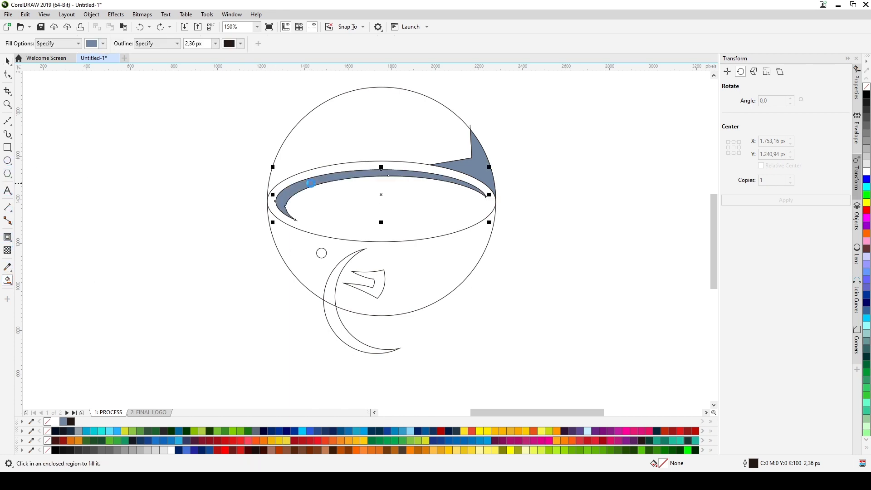
click(440, 262)
key(space)
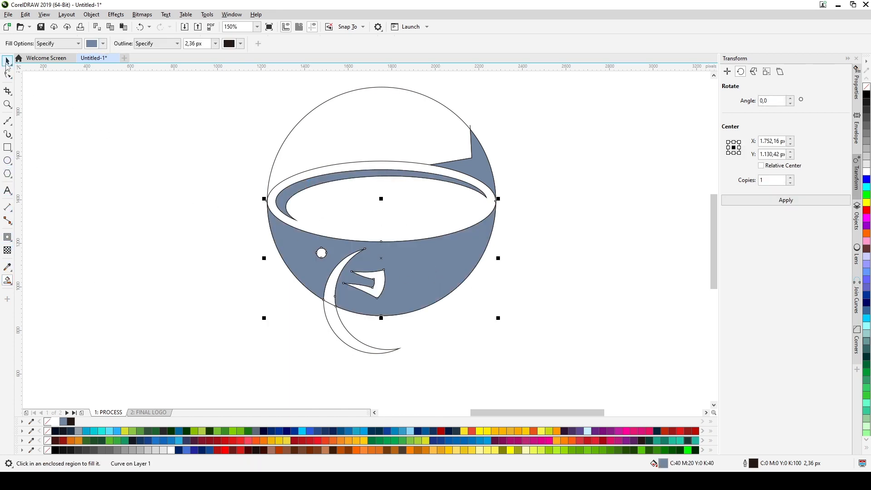
Select the filled bowl, rim crescent and tail together and move them right, clear of the construction outlines.
shift+click(383, 173)
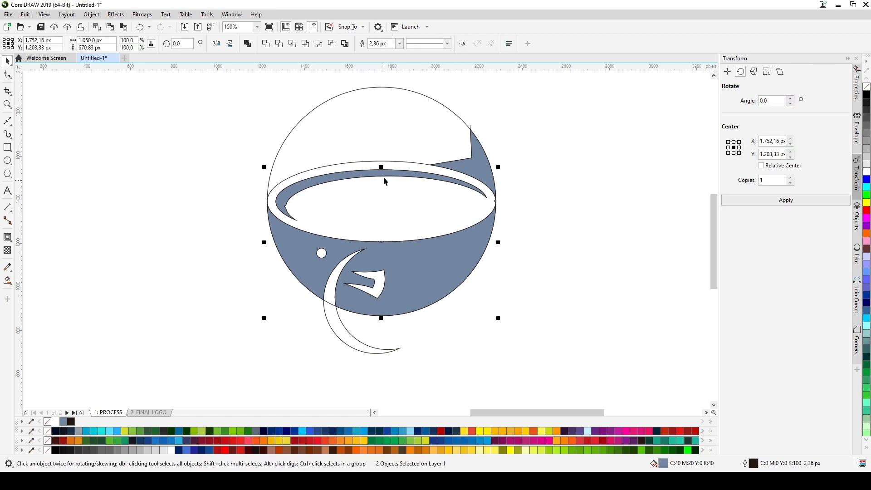
shift+click(470, 163)
scroll(471, 166, down, 1)
drag(479, 167, 616, 169)
Delete all the leftover construction outlines, keeping only the filled shapes.
click(491, 282)
drag(330, 112, 330, 111)
key(Delete)
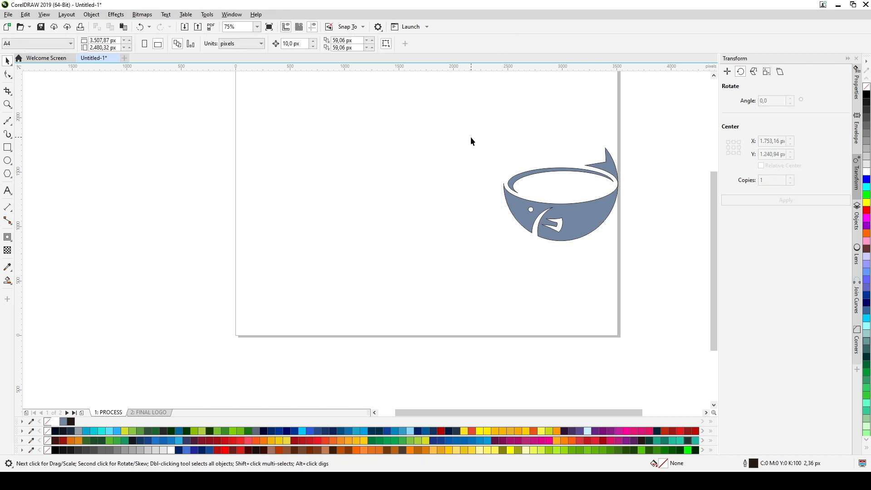
Remove the outlines of the three filled shapes and move them left together to about X 2031, Y 1296 px.
drag(646, 286, 497, 138)
drag(563, 218, 458, 218)
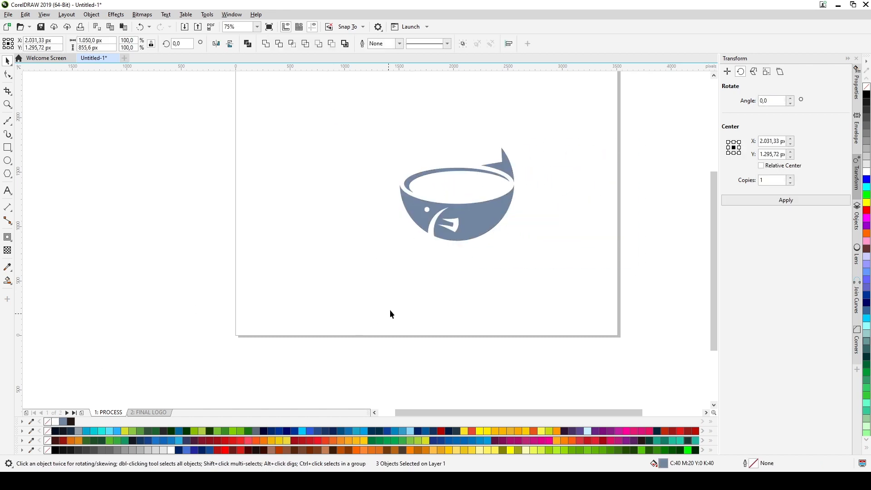
Draw a closed five-sided Bézier shape over the pointed upper-left tip of the lower bowl shape.
click(415, 196)
scroll(415, 196, up, 2)
key(F10)
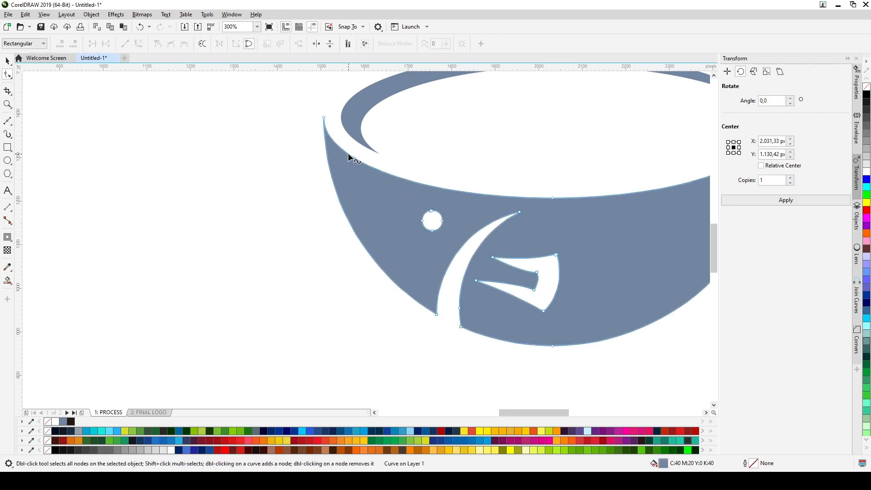
key(F5)
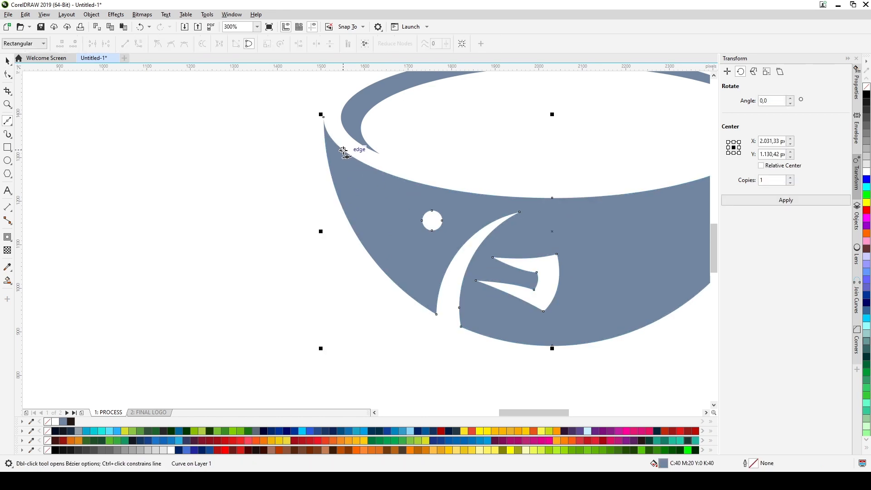
click(341, 149)
click(322, 159)
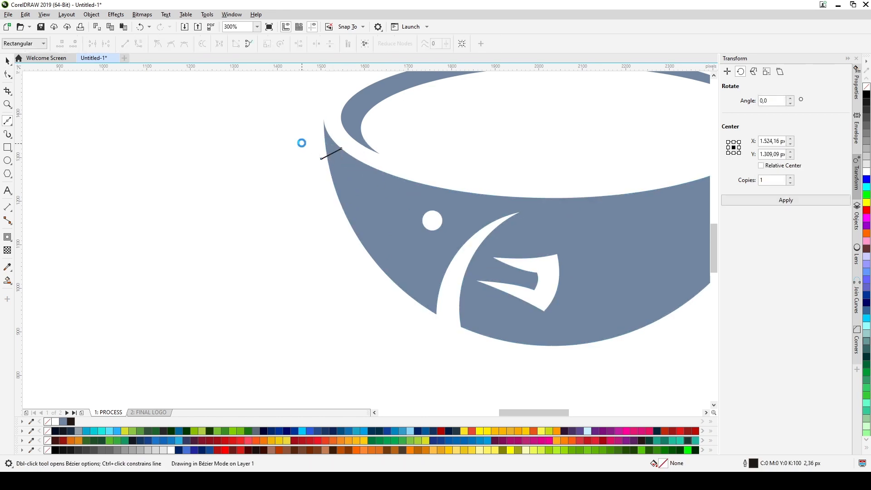
click(303, 144)
click(316, 104)
click(329, 108)
click(343, 150)
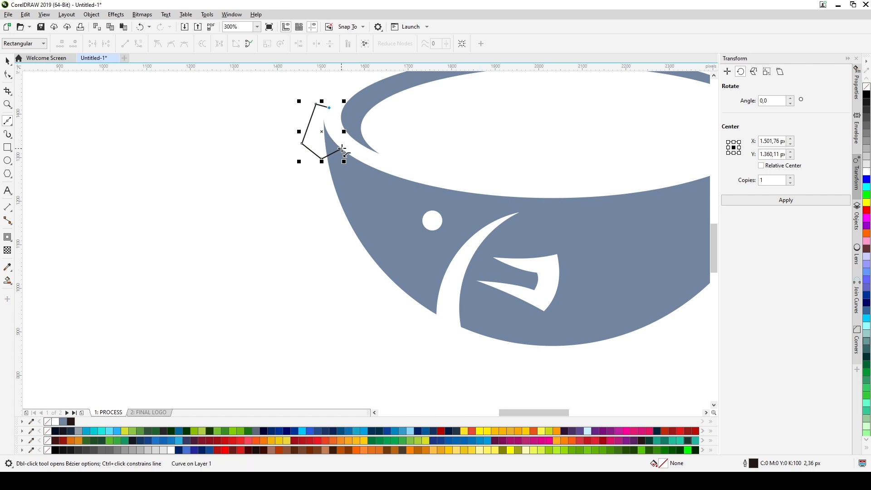
Trim the bowl's pointed tip with the five-sided shape and delete that cutting shape.
key(space)
key(ctrl+a)
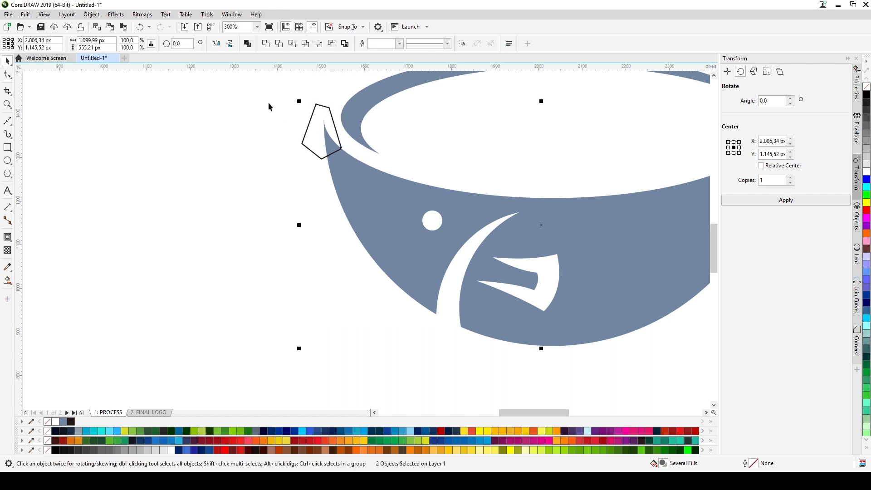
click(279, 44)
click(268, 157)
click(334, 138)
key(Delete)
Reshape the bowl's cut upper-left edge into a rounded curve by moving its inner corner node outward and bending the adjoining segment with its handles.
click(359, 174)
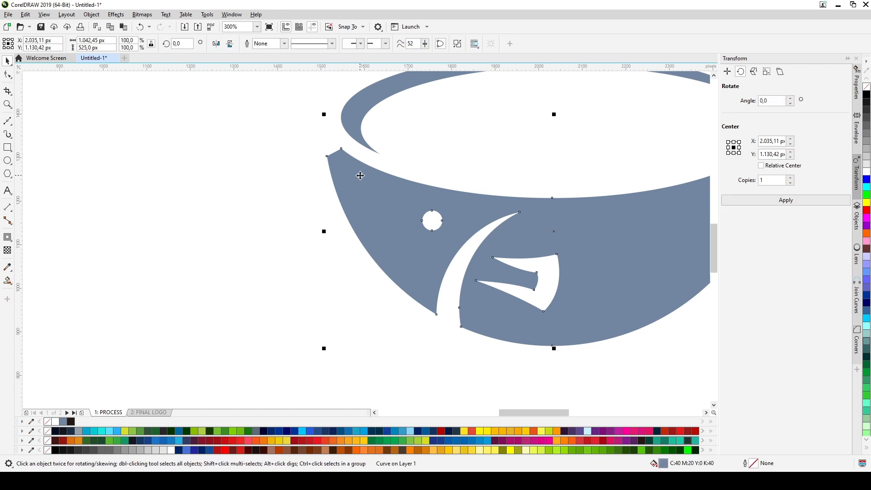
key(F10)
drag(370, 204, 299, 132)
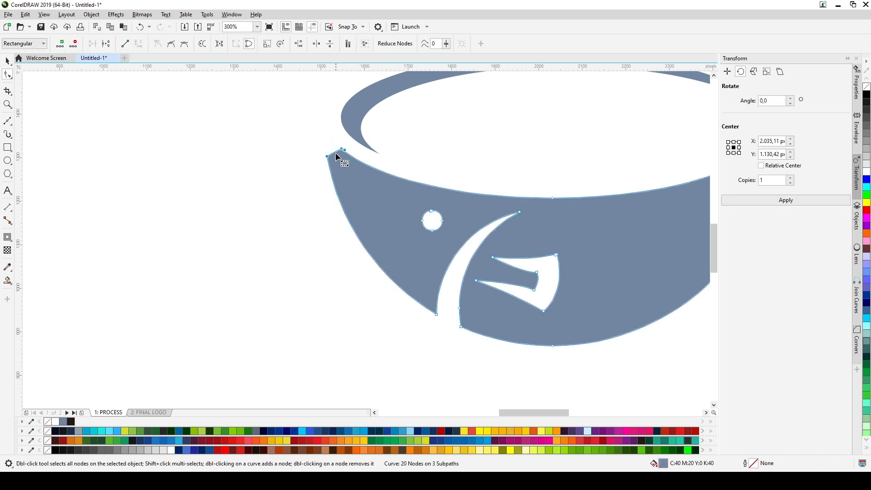
scroll(339, 157, up, 5)
click(339, 157)
drag(353, 128, 339, 111)
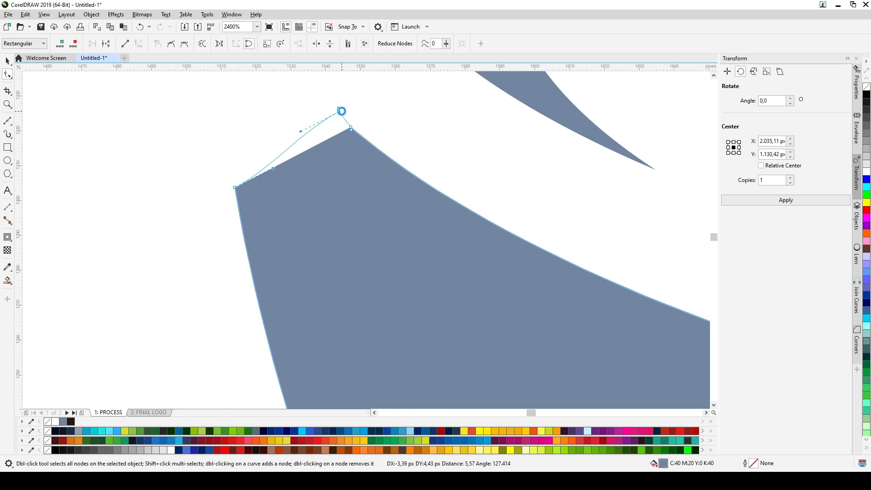
click(275, 167)
drag(223, 176, 256, 197)
drag(273, 169, 209, 121)
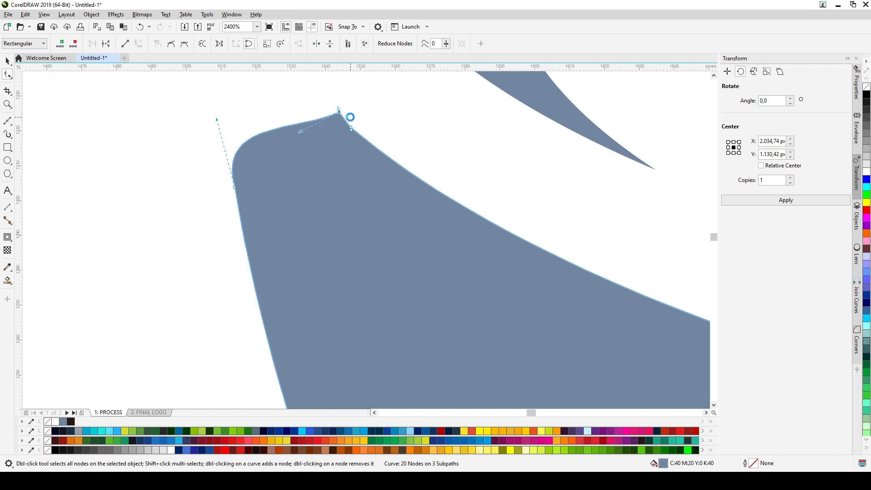
Remove the surplus node at the bowl's rounded tip and smooth the remaining curve into the rim edge.
key(Delete)
drag(352, 131, 312, 89)
scroll(342, 139, down, 3)
key(space)
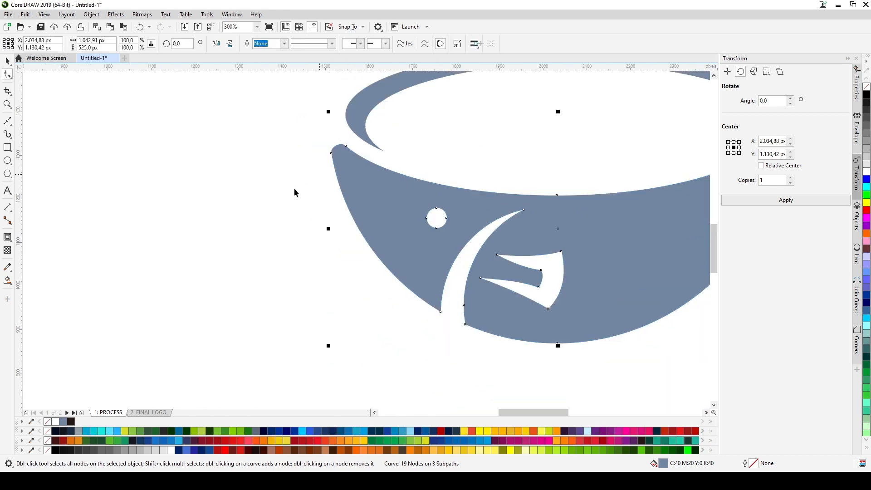
click(284, 192)
Select the bowl, rim crescent and tail together and group them into one object.
scroll(284, 192, down, 2)
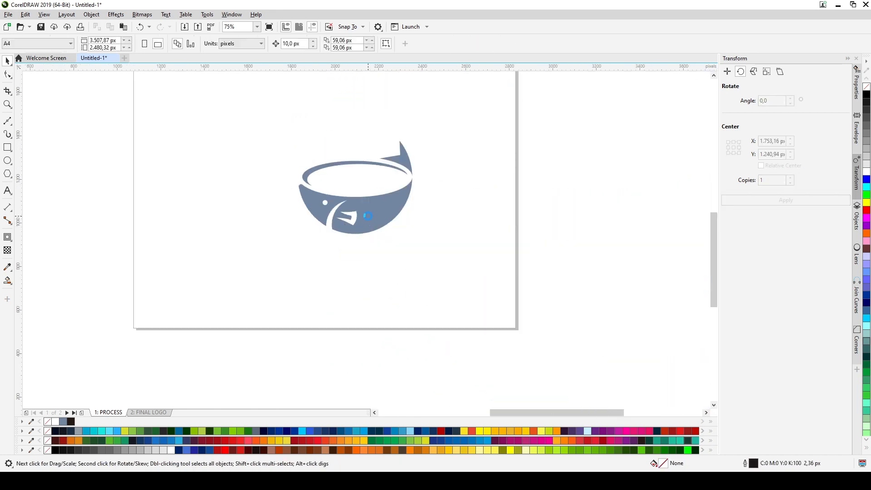
scroll(370, 220, up, 1)
scroll(376, 218, down, 1)
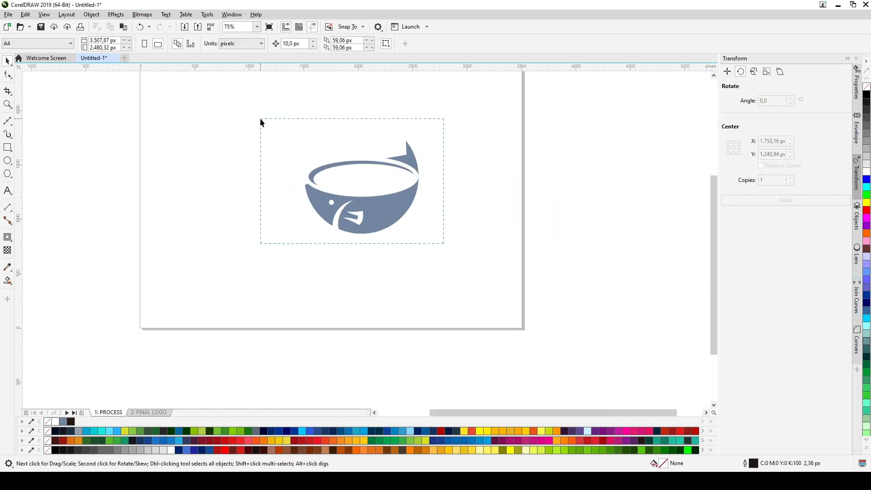
drag(261, 121, 261, 121)
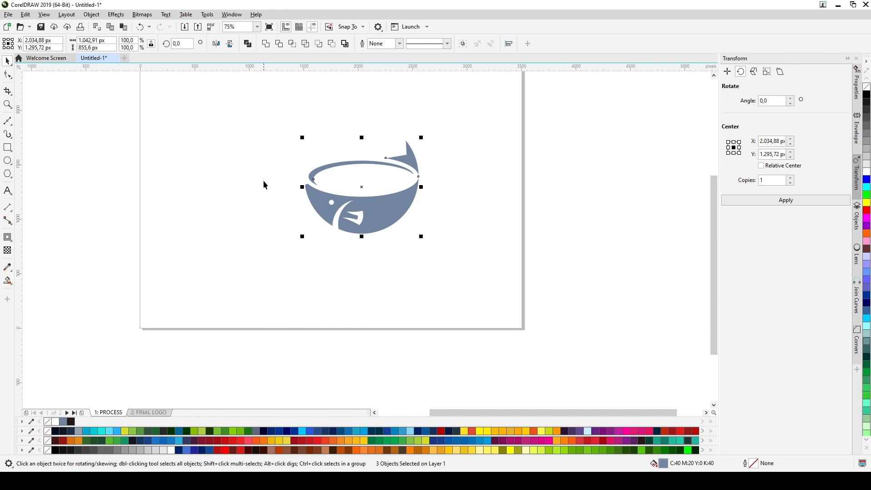
key(ctrl+g)
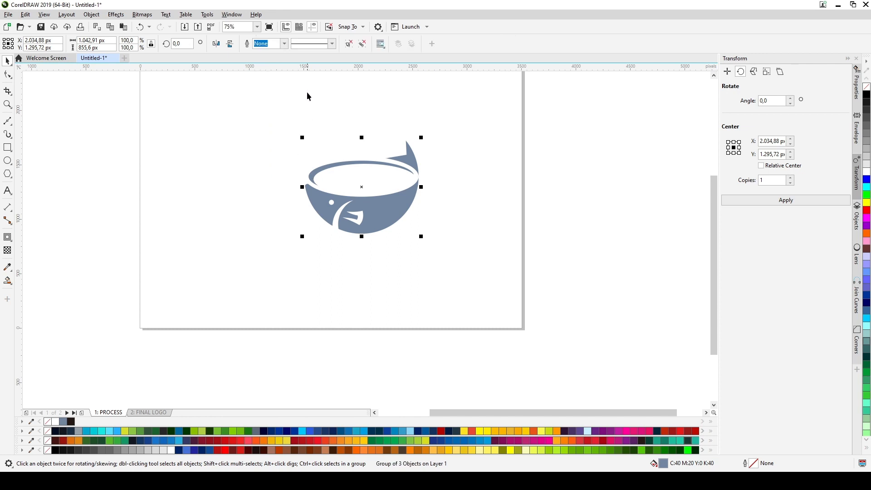
Move the grouped fish-bowl logo left and slightly up toward the middle of the page and deselect it.
scroll(385, 217, down, 1)
drag(385, 217, 362, 215)
click(382, 240)
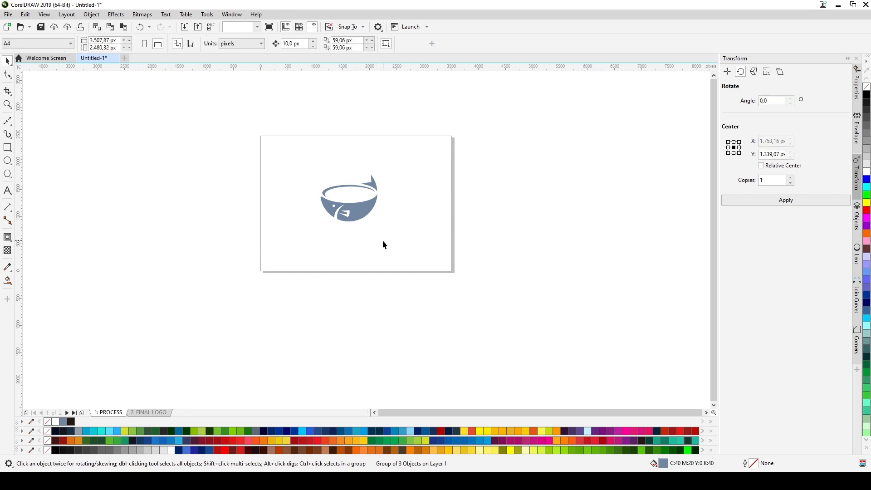